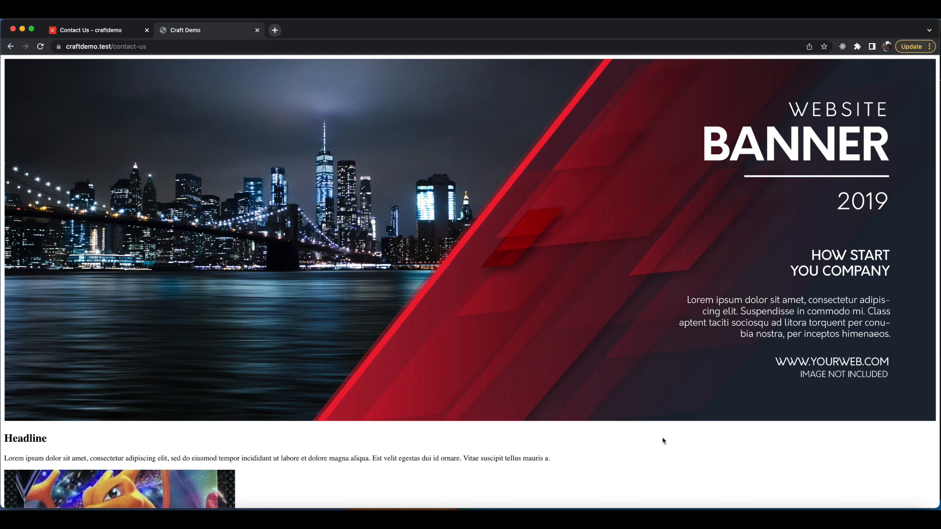
# Open the browser's Developer Tools.
pyautogui.click(929, 48)
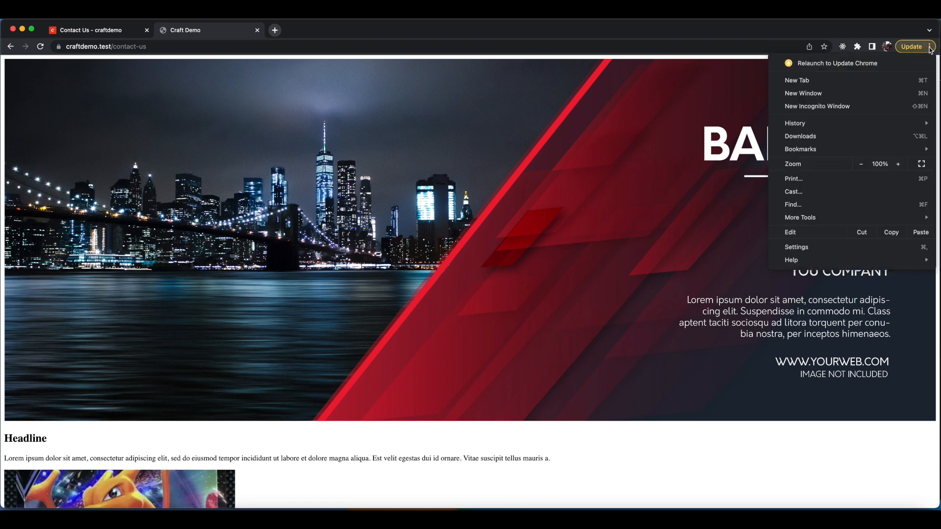
pyautogui.moveTo(807, 222)
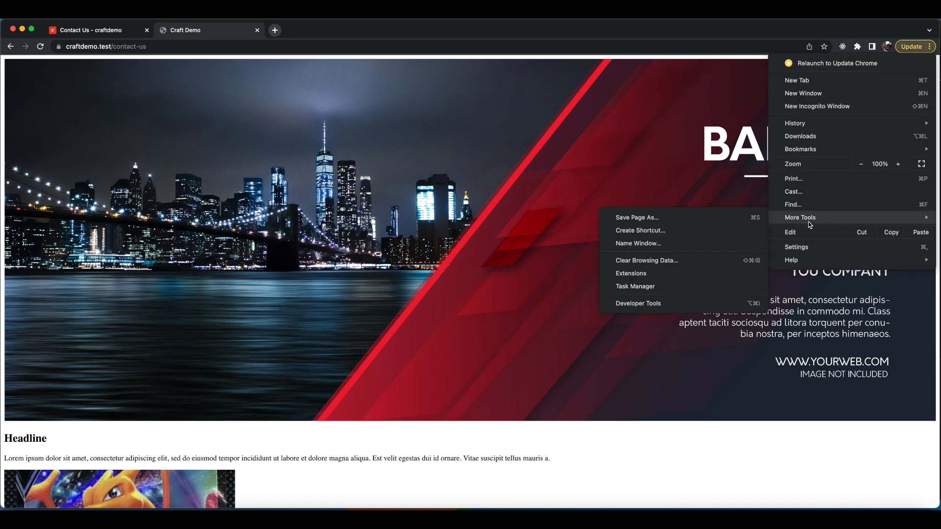
pyautogui.click(653, 304)
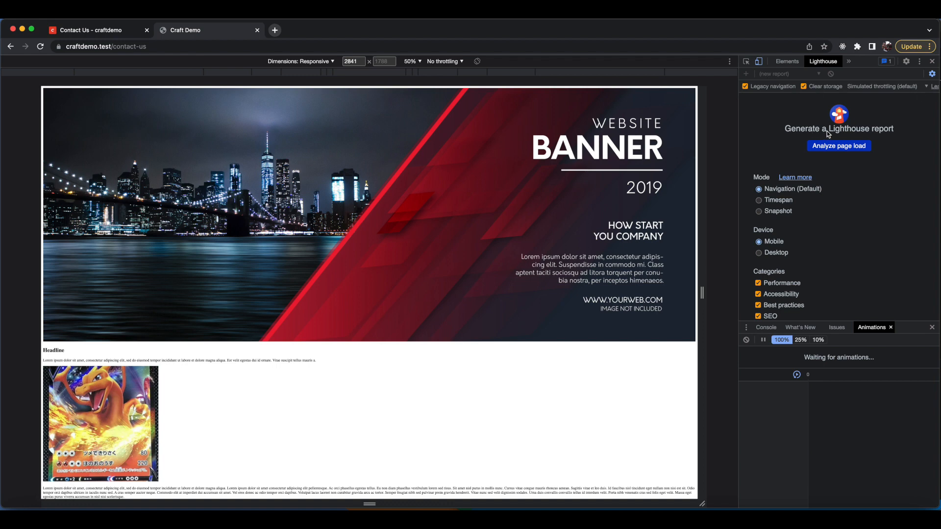
pyautogui.click(848, 62)
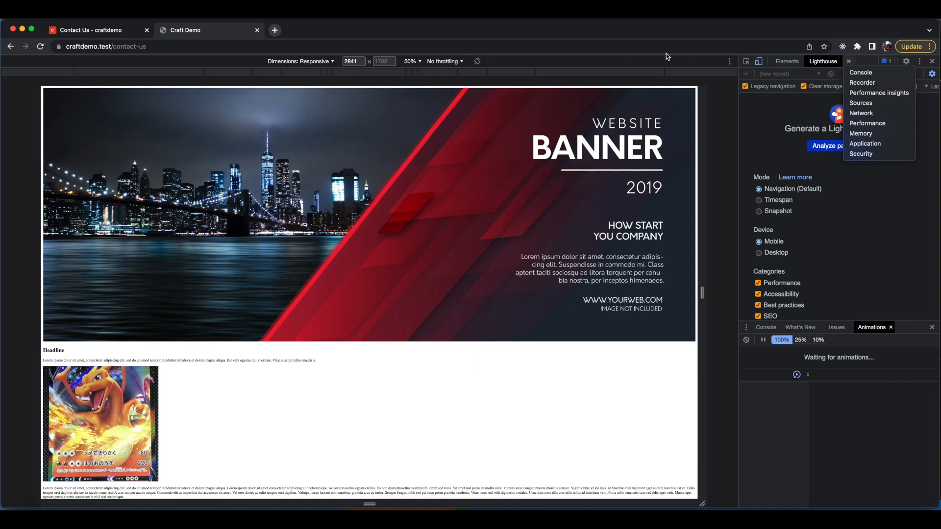
pyautogui.click(545, 60)
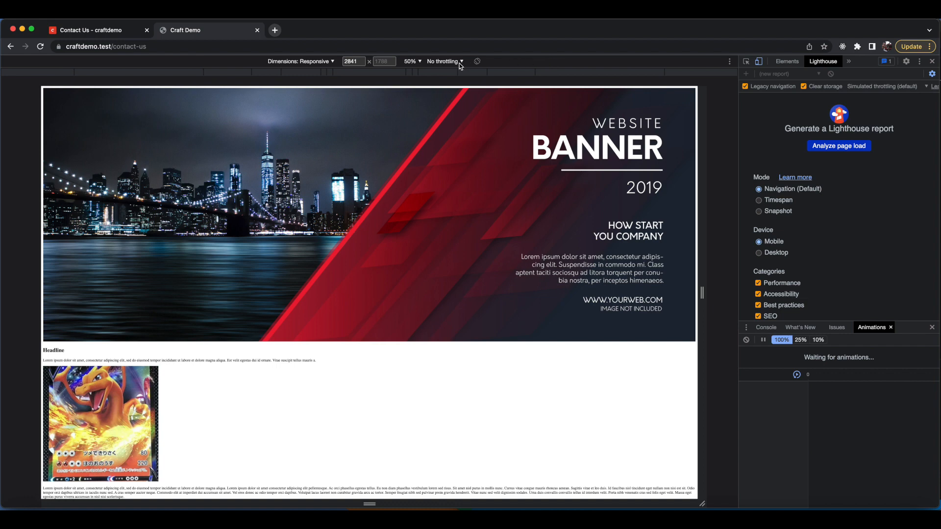
pyautogui.click(420, 62)
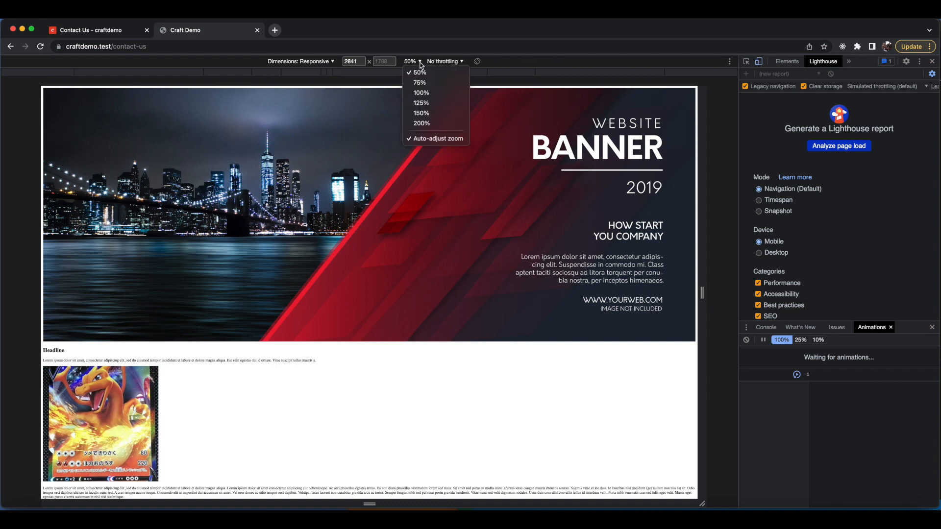
pyautogui.click(457, 63)
pyautogui.click(461, 61)
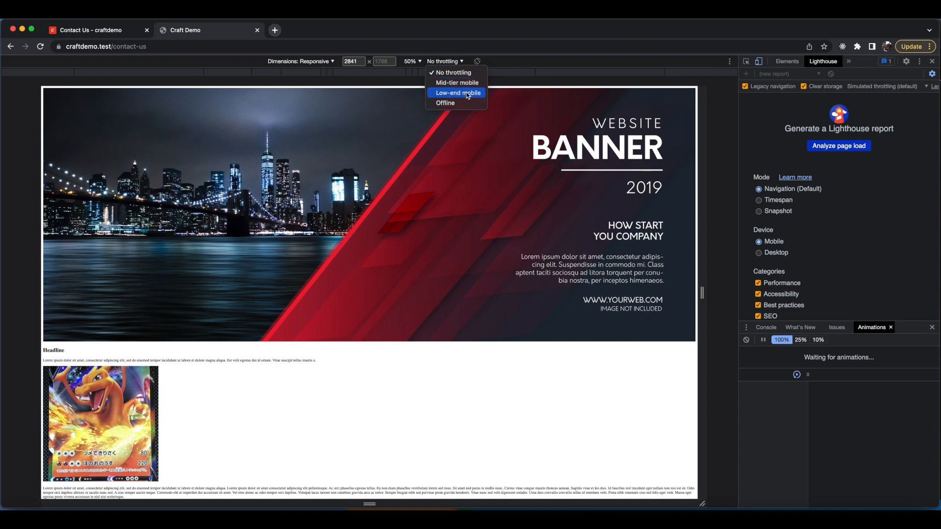
pyautogui.click(900, 160)
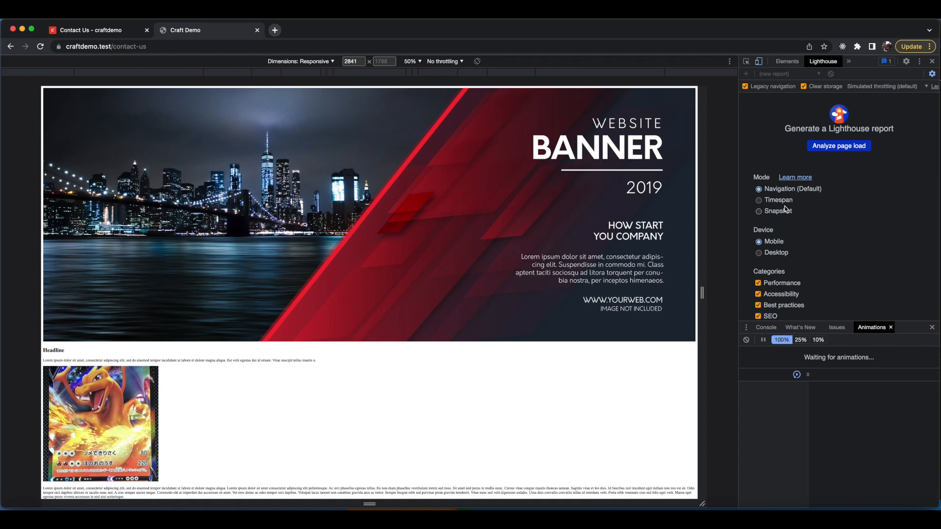
# Run a Lighthouse page-load analysis of the contact-us page with the default mobile navigation settings.
pyautogui.scroll(-3, 776, 195)
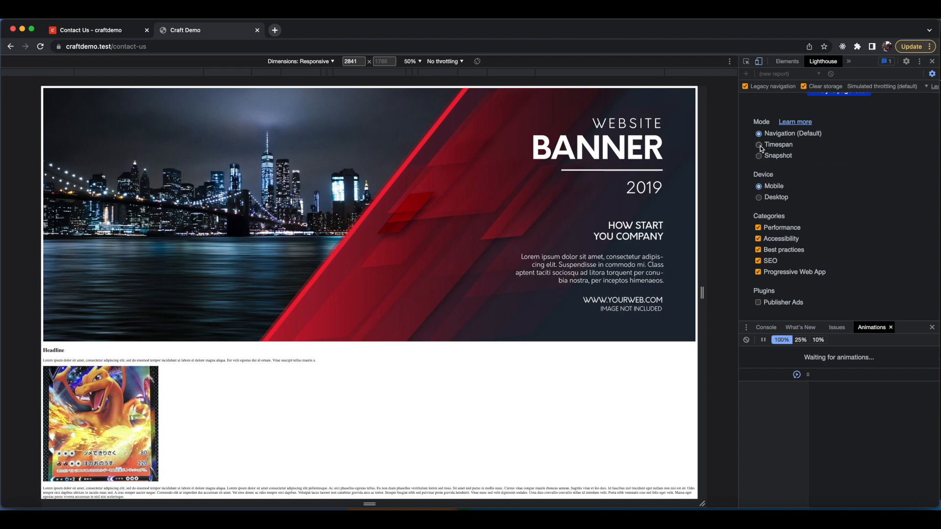
pyautogui.moveTo(780, 146)
pyautogui.scroll(2, 815, 237)
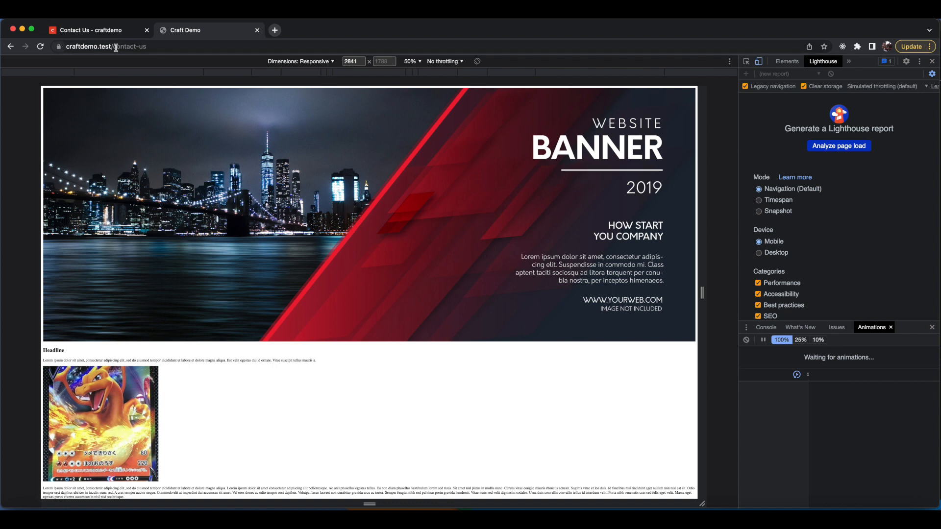
pyautogui.moveTo(157, 46); pyautogui.dragTo(62, 46)
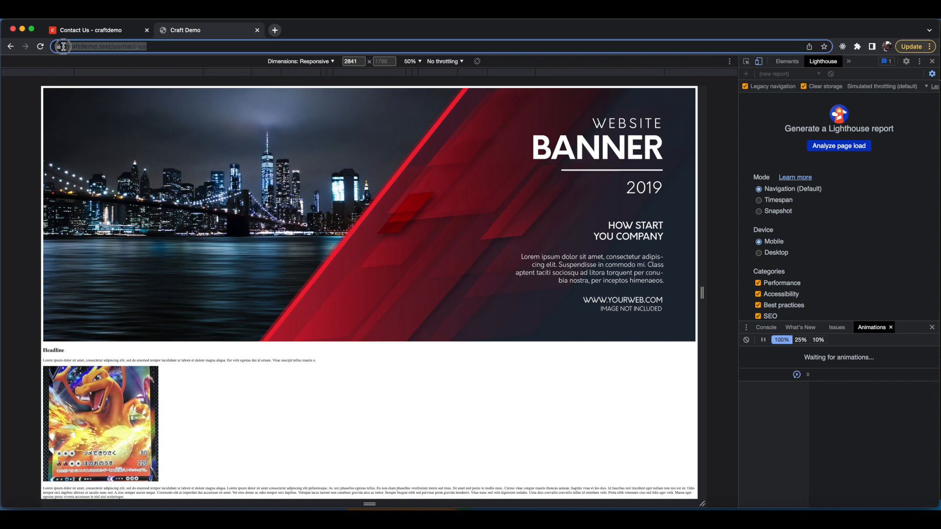
pyautogui.click(903, 206)
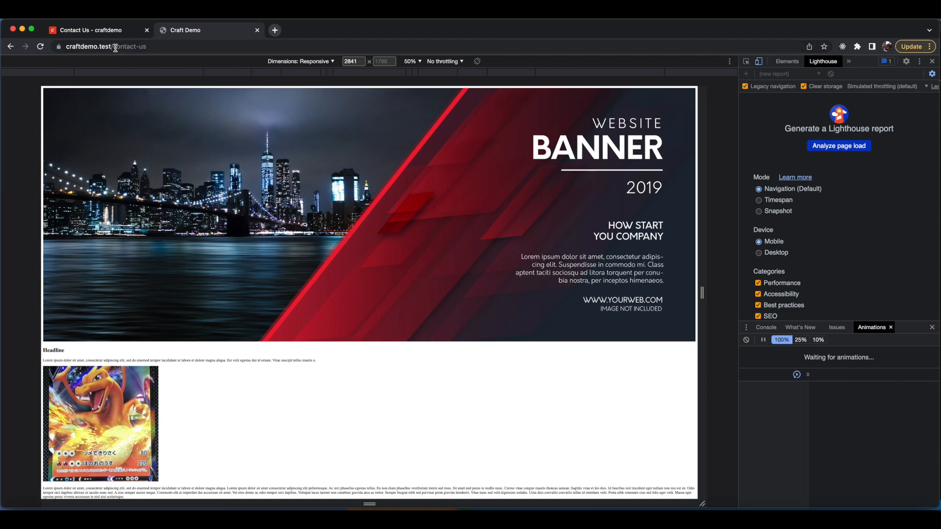
pyautogui.click(832, 147)
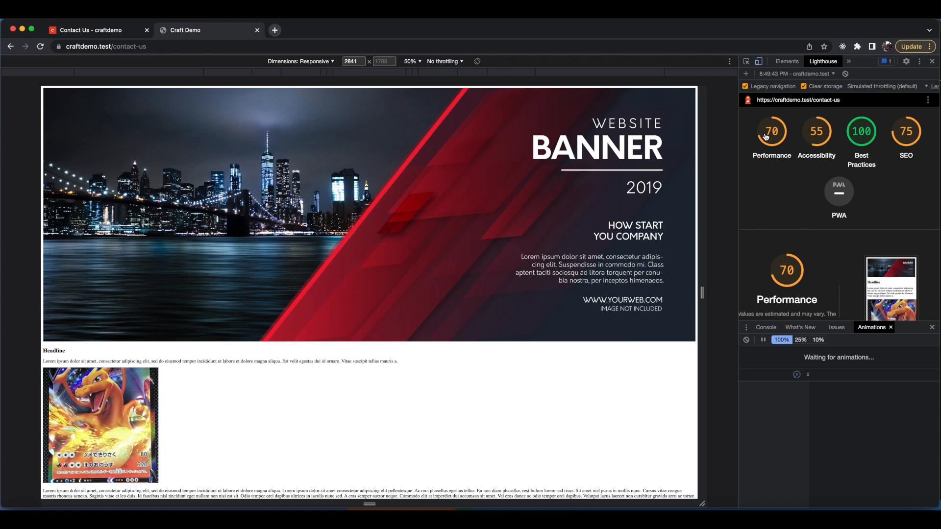
# Examine the Performance score and its metrics in the Lighthouse report.
pyautogui.scroll(-3, 787, 182)
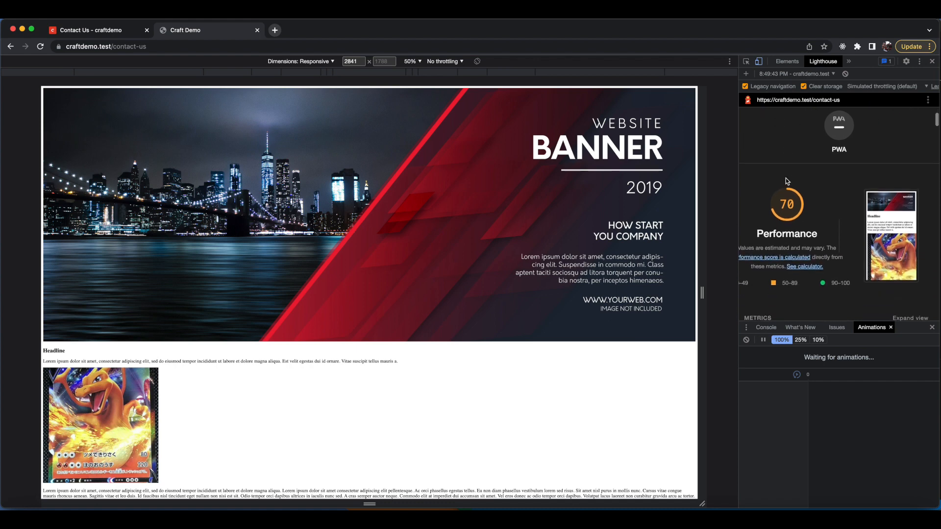
pyautogui.scroll(3, 787, 204)
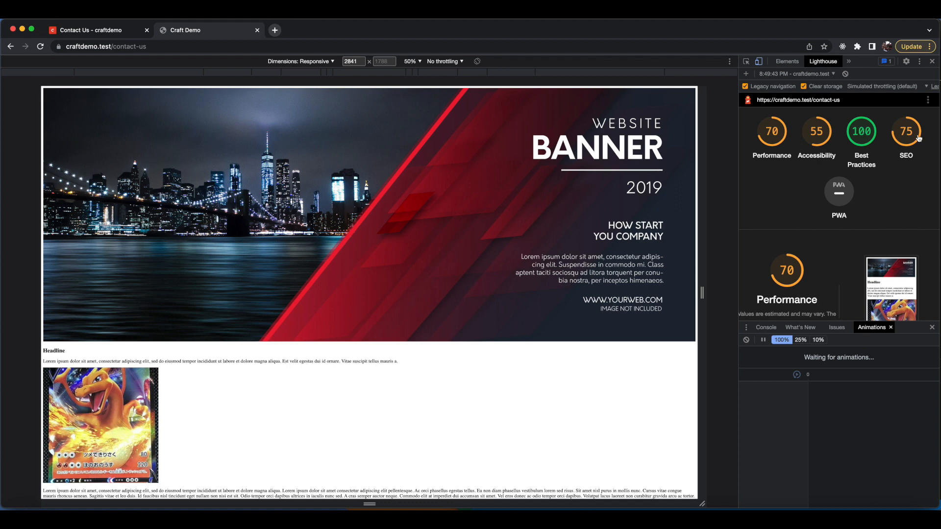
pyautogui.click(773, 135)
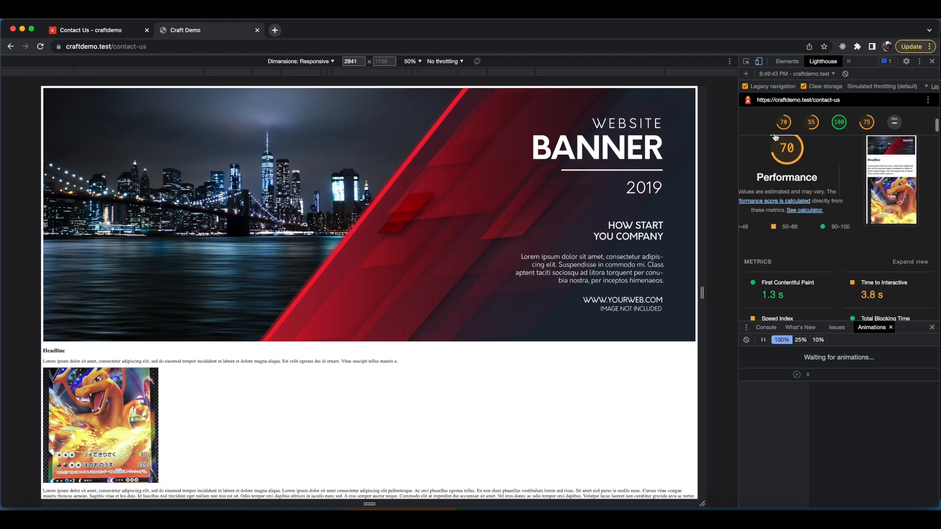
pyautogui.scroll(-3, 821, 180)
pyautogui.scroll(-2, 820, 180)
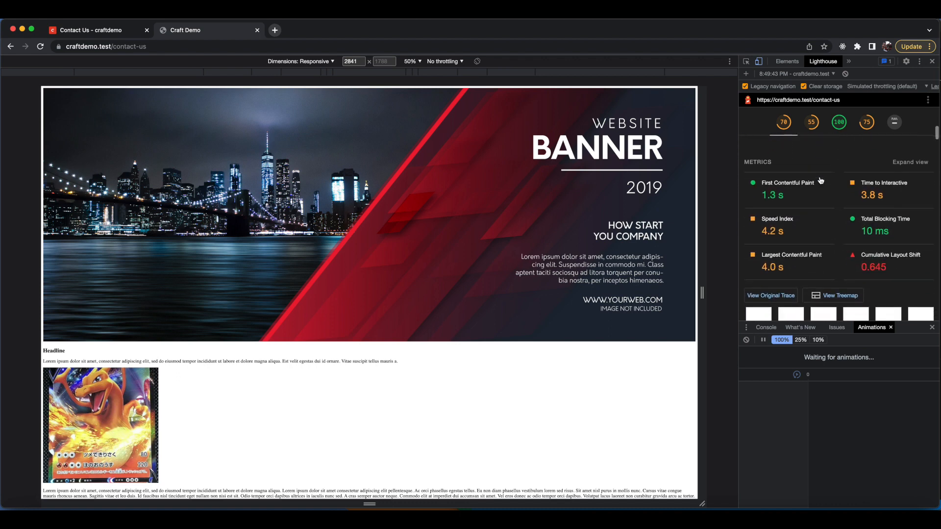
pyautogui.scroll(2, 821, 181)
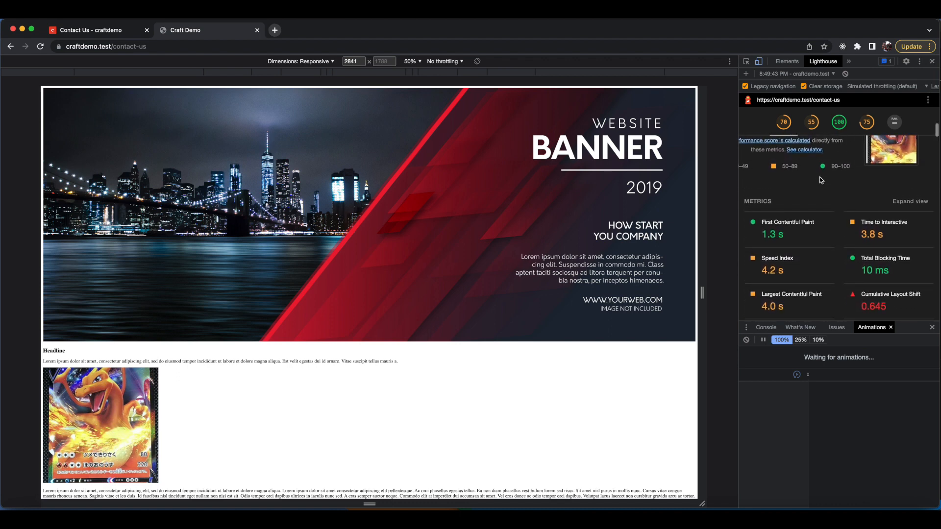
pyautogui.scroll(-2, 821, 181)
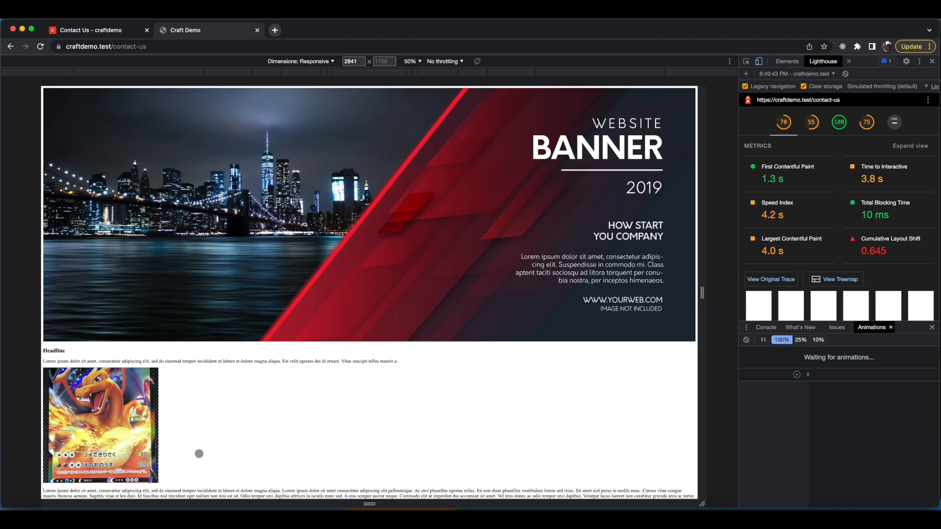
# Expand the 'Properly size images' opportunity in the report.
pyautogui.scroll(-2, 264, 390)
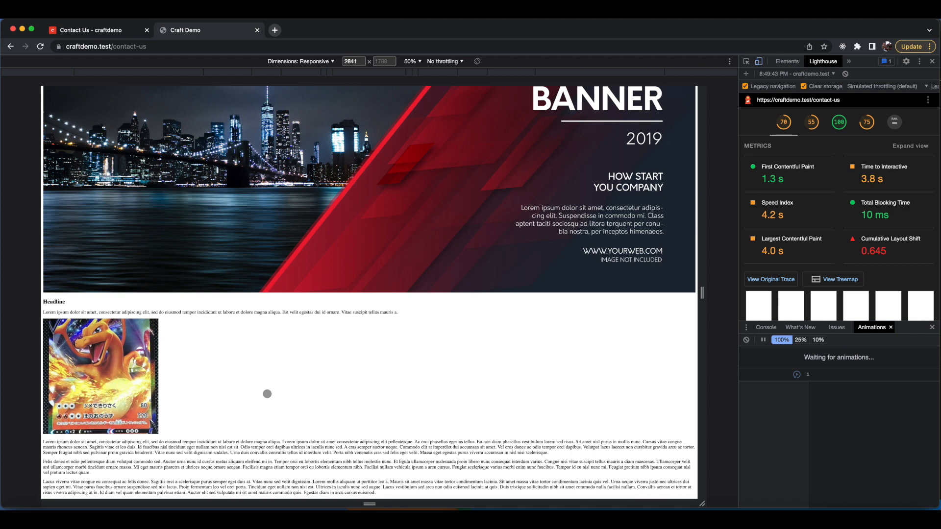
pyautogui.scroll(-5, 860, 274)
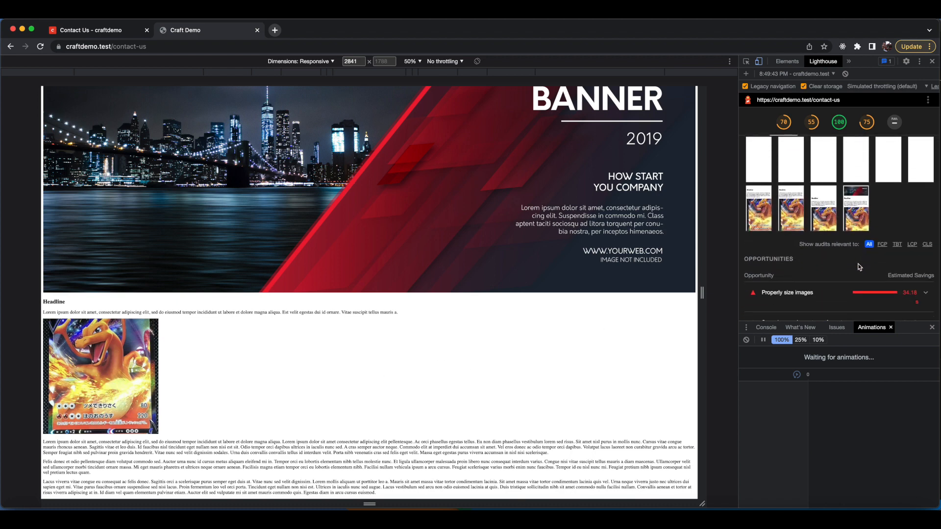
pyautogui.scroll(5, 860, 267)
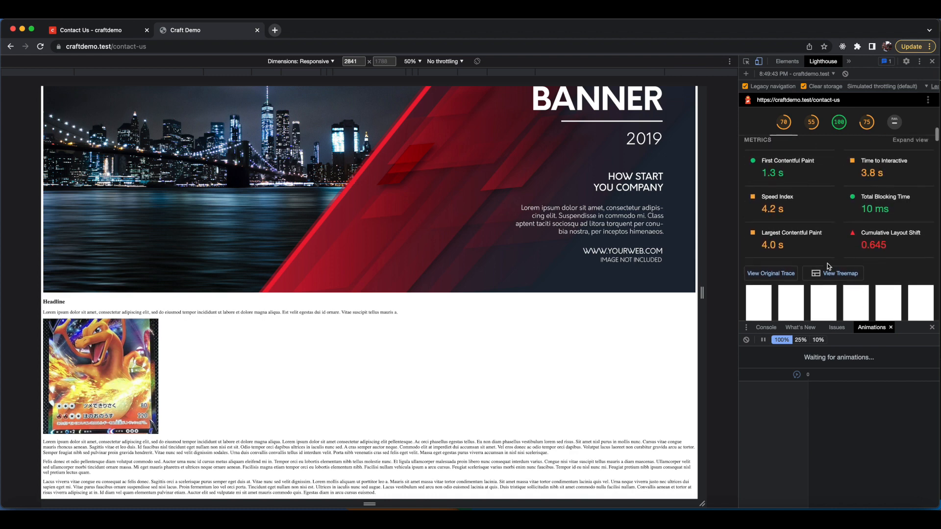
pyautogui.scroll(-5, 828, 266)
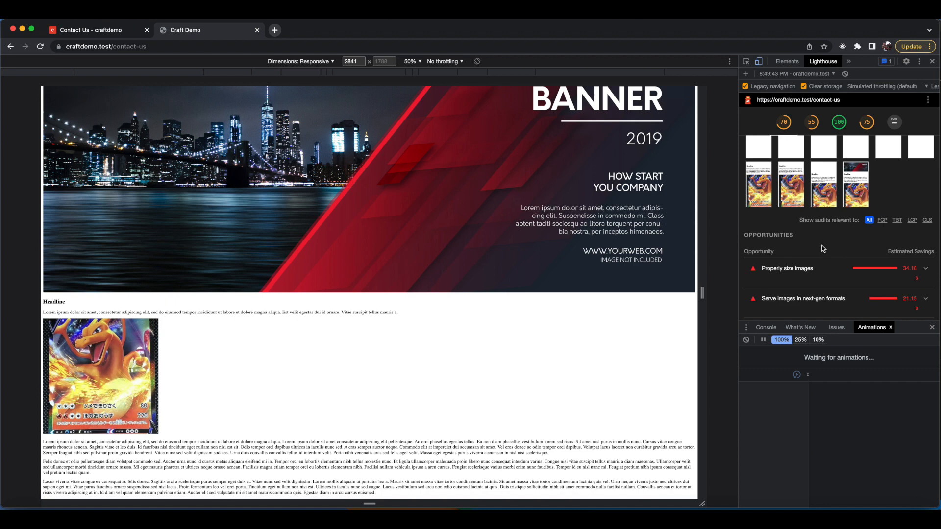
pyautogui.scroll(-1, 825, 243)
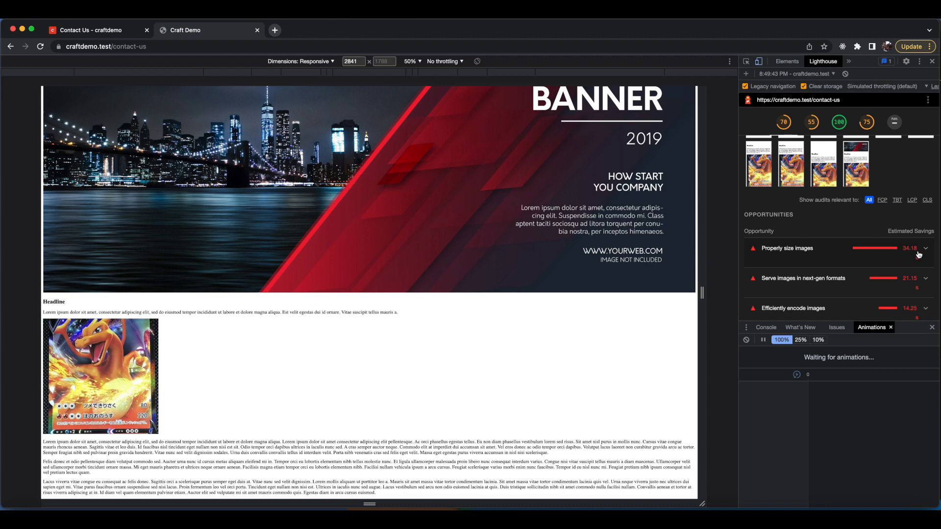
pyautogui.moveTo(859, 253)
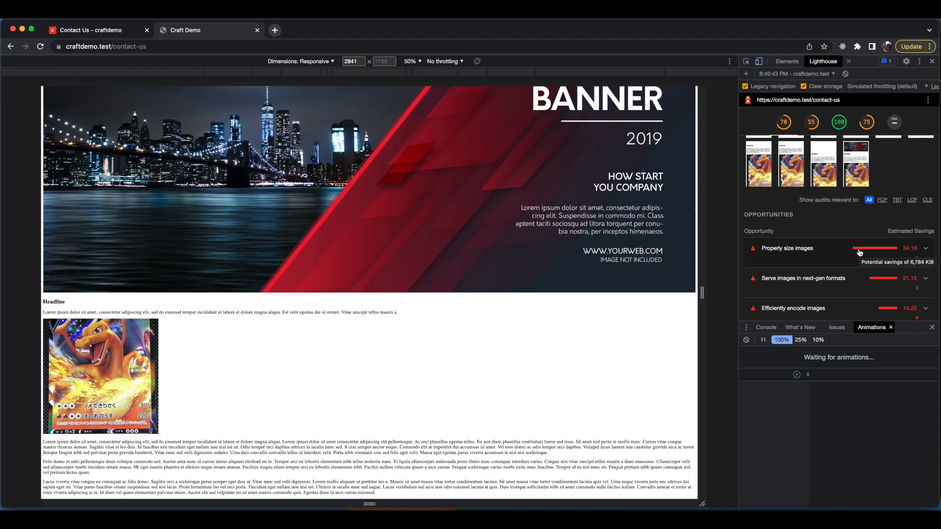
pyautogui.click(859, 253)
# Examine the flagged banner image listed under 'Properly size images'.
pyautogui.scroll(-5, 867, 247)
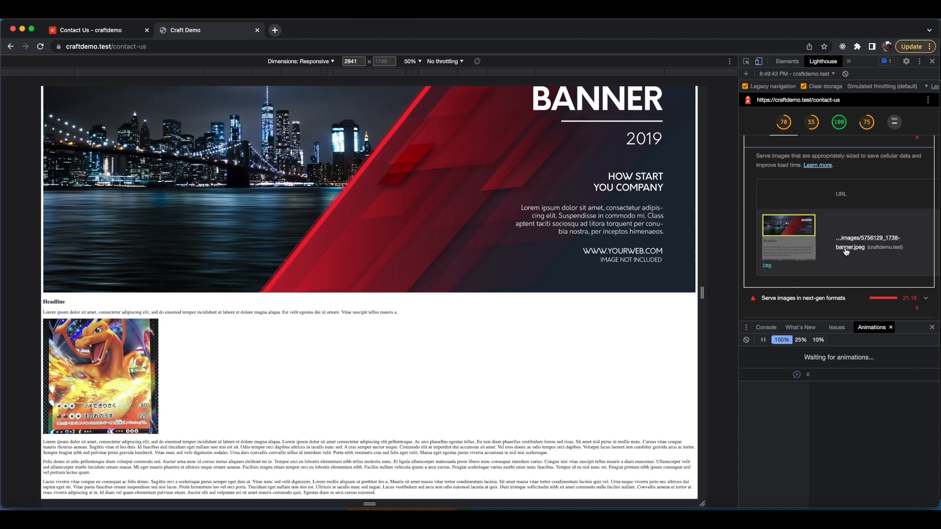
pyautogui.scroll(-2, 848, 250)
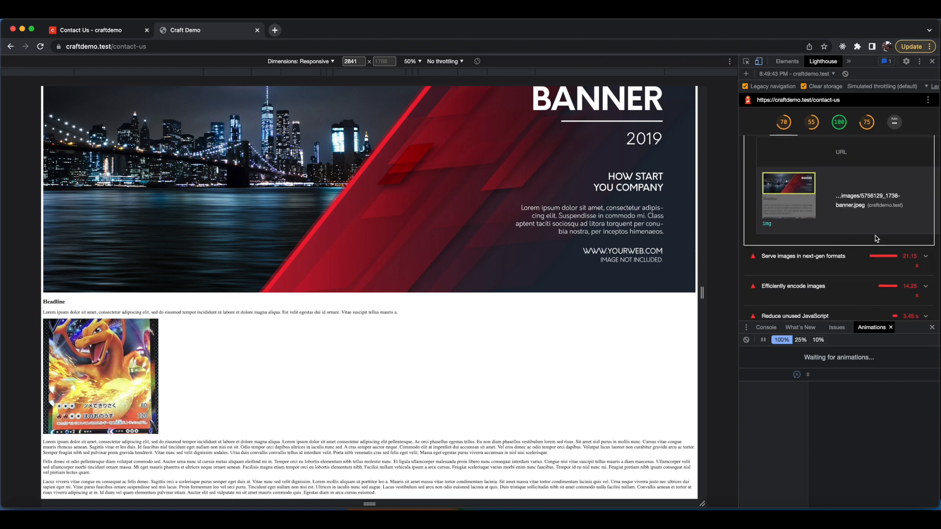
pyautogui.scroll(5, 876, 240)
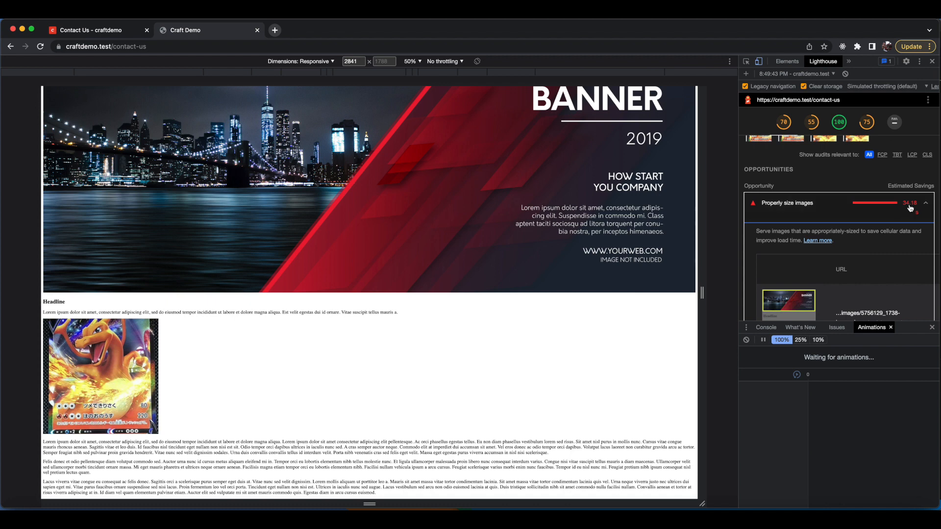
pyautogui.moveTo(910, 208)
pyautogui.scroll(-1, 882, 276)
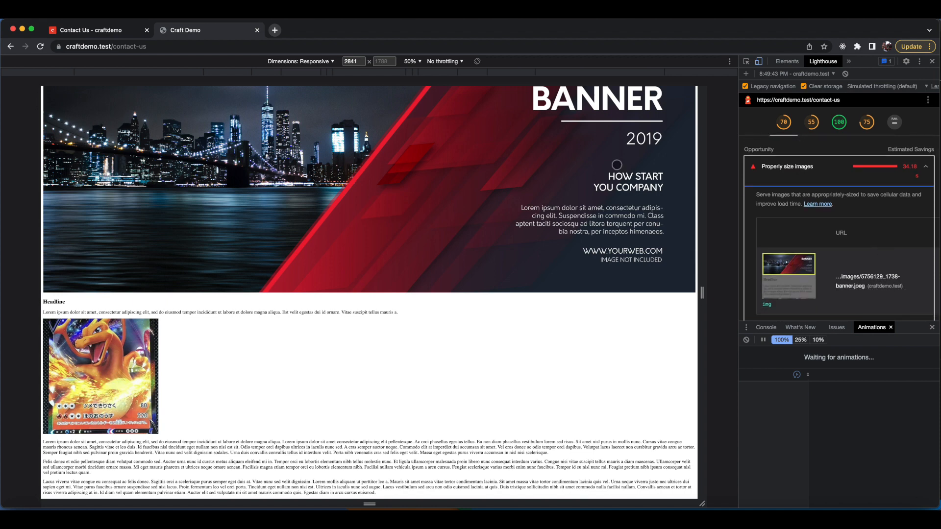
pyautogui.scroll(1, 616, 165)
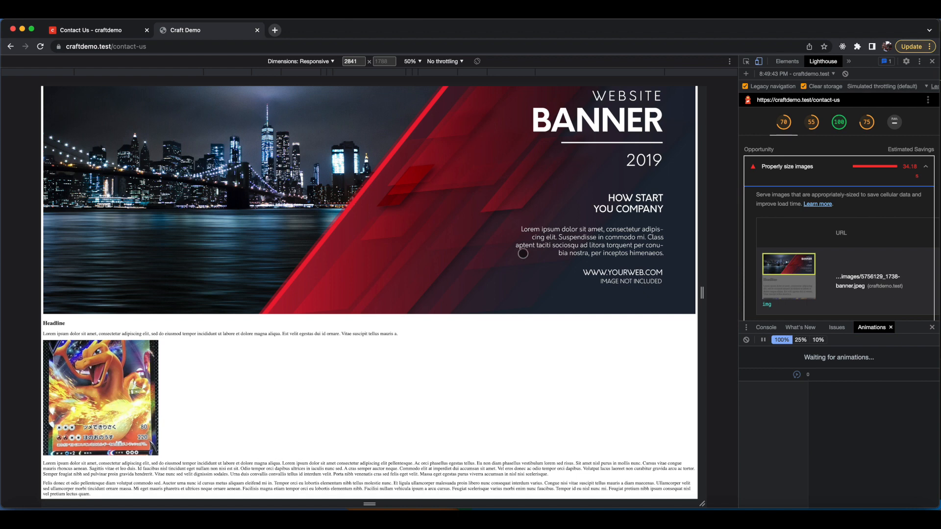
# Expand the 'Efficiently encode images' opportunity and review the image it lists.
pyautogui.scroll(-3, 855, 221)
pyautogui.scroll(-2, 855, 220)
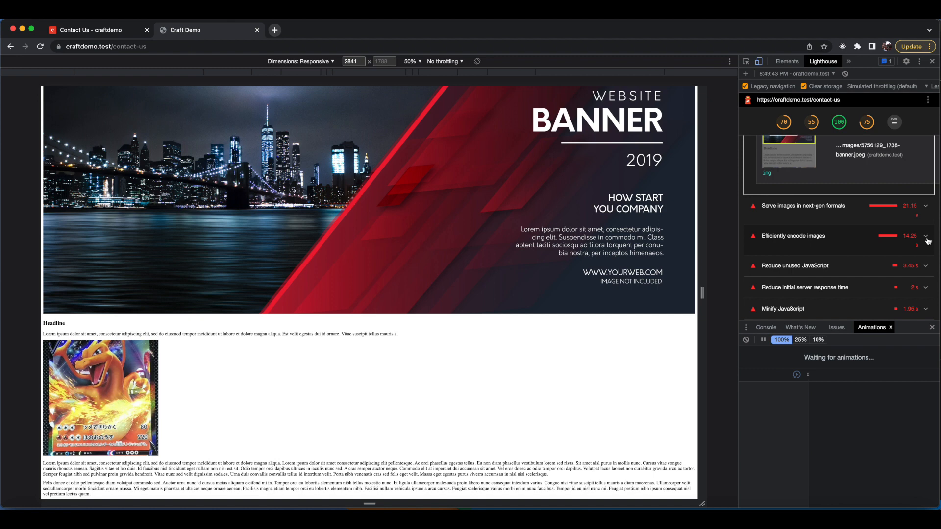
pyautogui.click(783, 245)
pyautogui.scroll(-2, 814, 230)
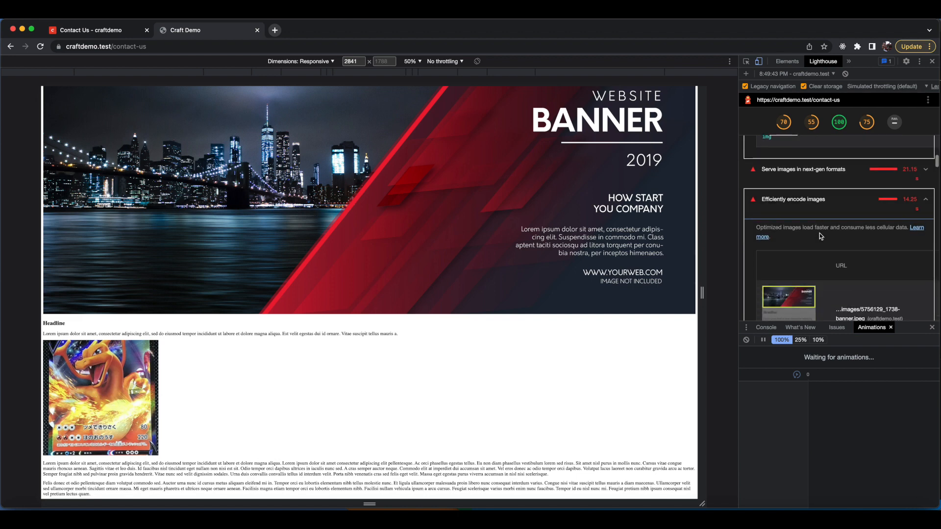
pyautogui.scroll(-4, 821, 236)
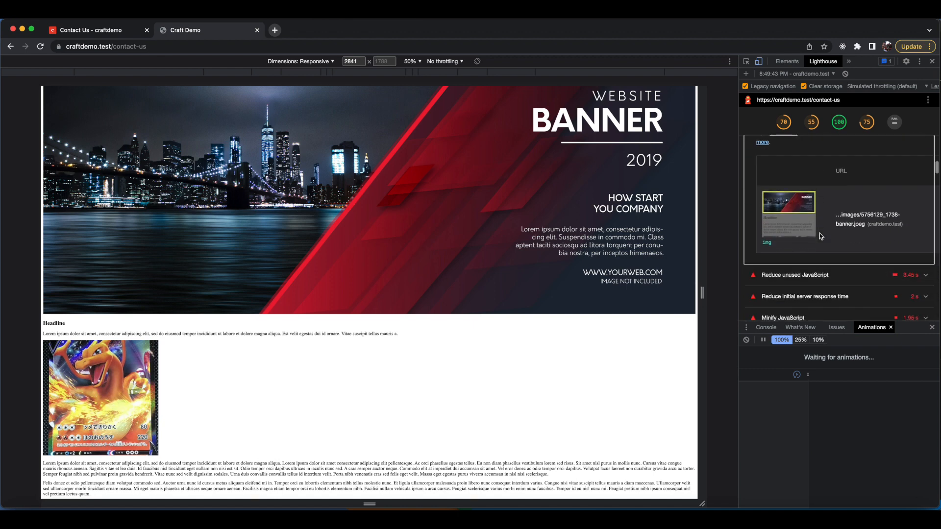
pyautogui.scroll(2, 821, 236)
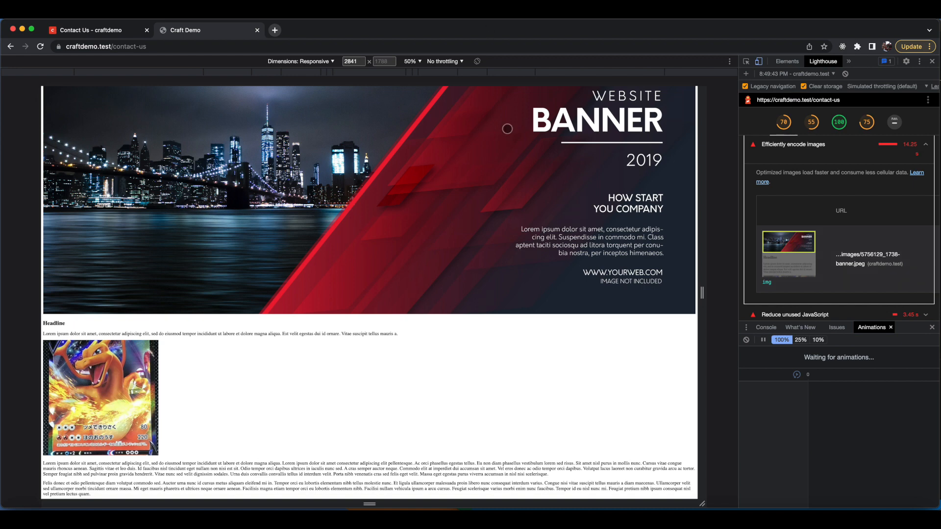
pyautogui.scroll(1, 506, 129)
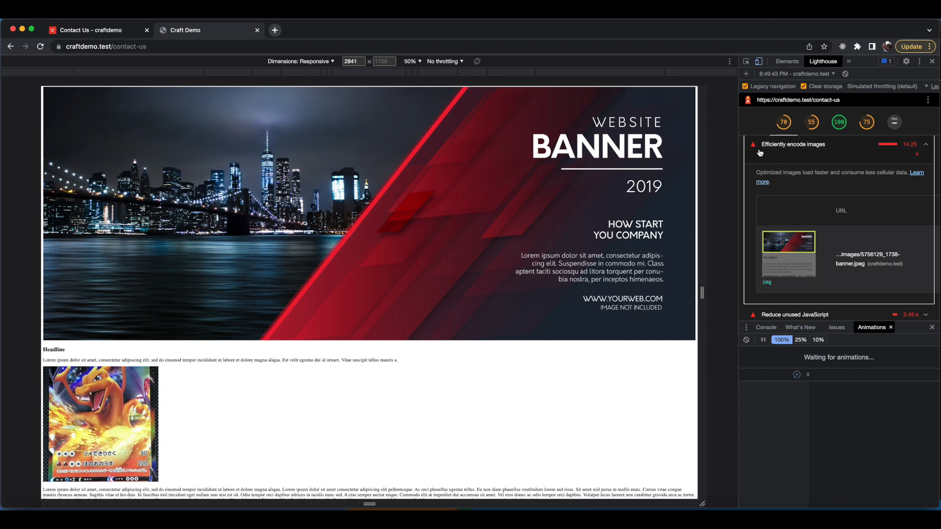
# Collapse the 'Efficiently encode images' opportunity and expand 'Reduce unused JavaScript'.
pyautogui.scroll(1, 822, 167)
pyautogui.click(926, 168)
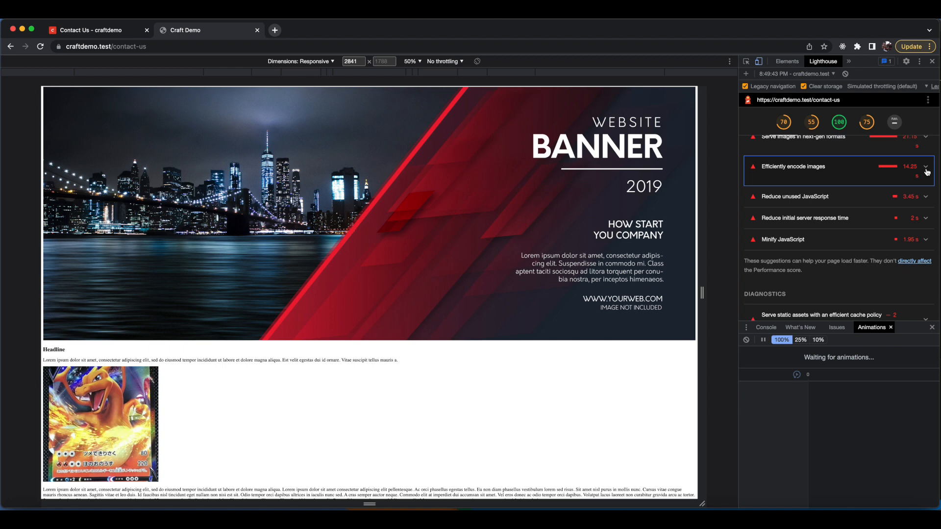
pyautogui.click(925, 197)
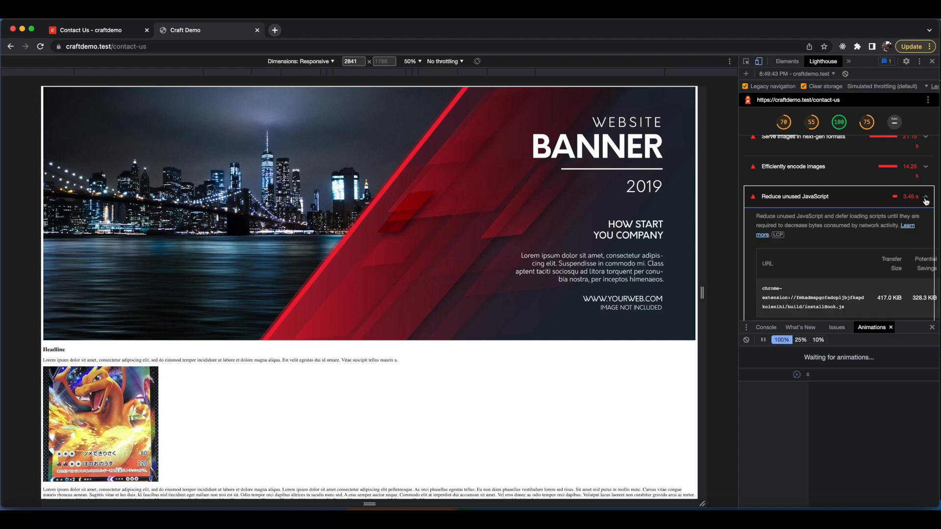
# Expand the 'Reduce initial server response time' opportunity in the Lighthouse report.
pyautogui.scroll(-1, 871, 201)
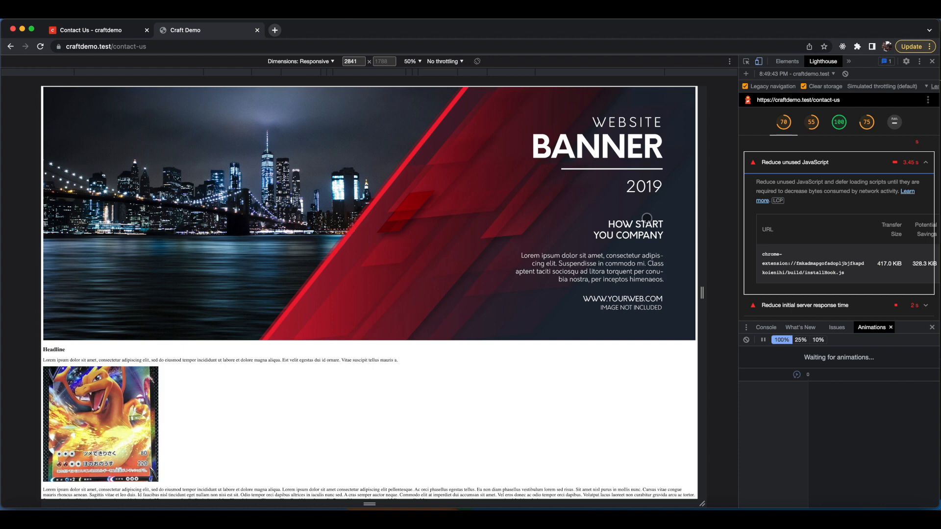
pyautogui.scroll(-4, 838, 215)
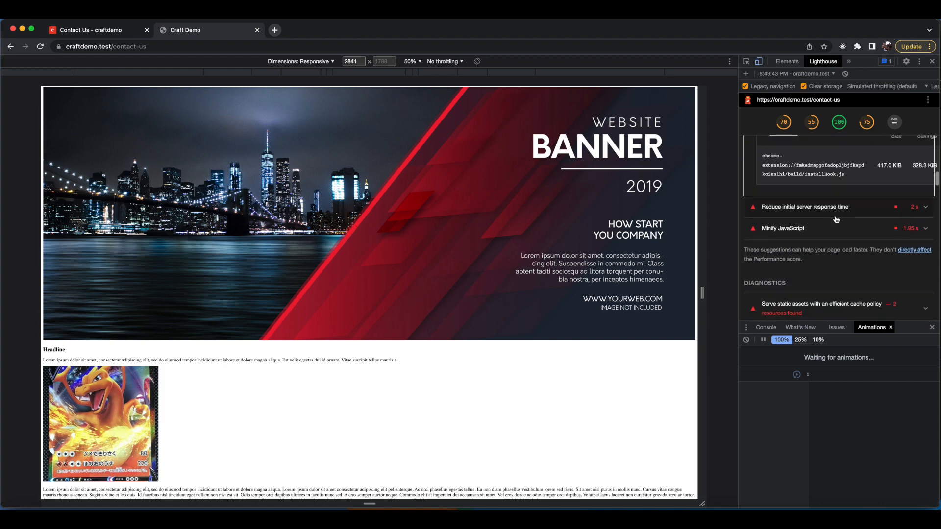
pyautogui.click(863, 211)
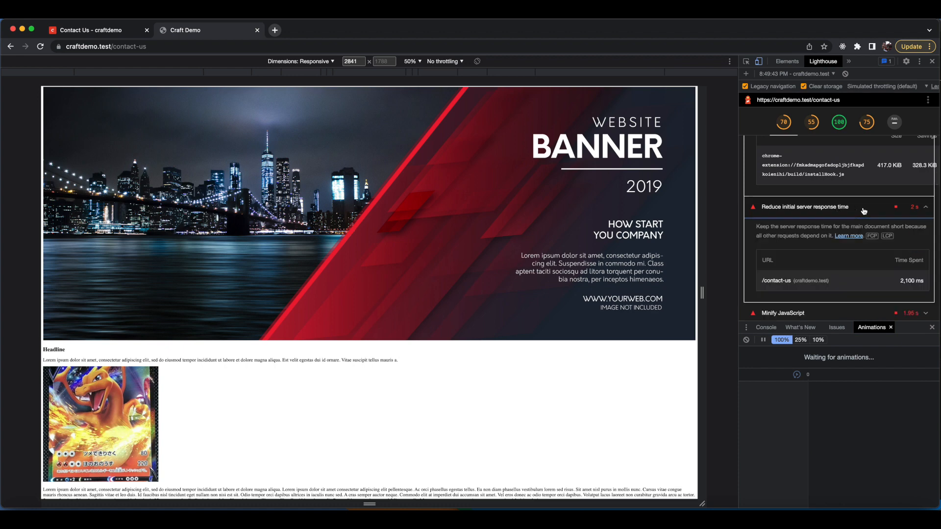
# Expand the 'Minify JavaScript' opportunity in the Lighthouse report.
pyautogui.scroll(-1, 852, 216)
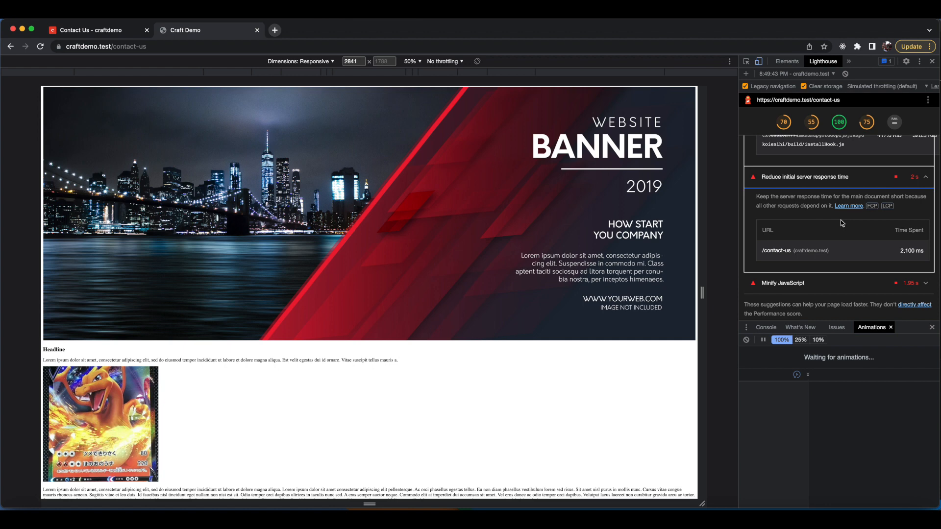
pyautogui.scroll(-2, 842, 226)
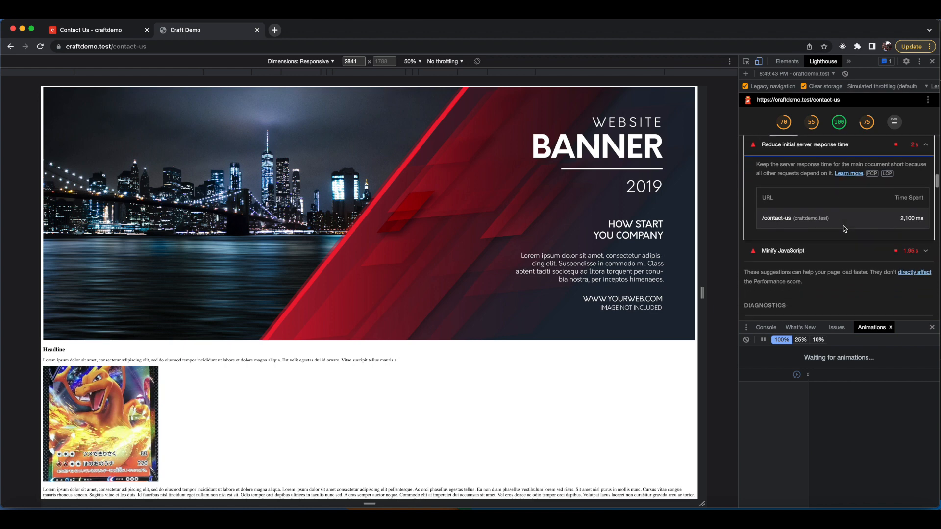
pyautogui.click(855, 250)
# Expand and then collapse the 'Serve static assets with an efficient cache policy' diagnostic.
pyautogui.scroll(-5, 819, 222)
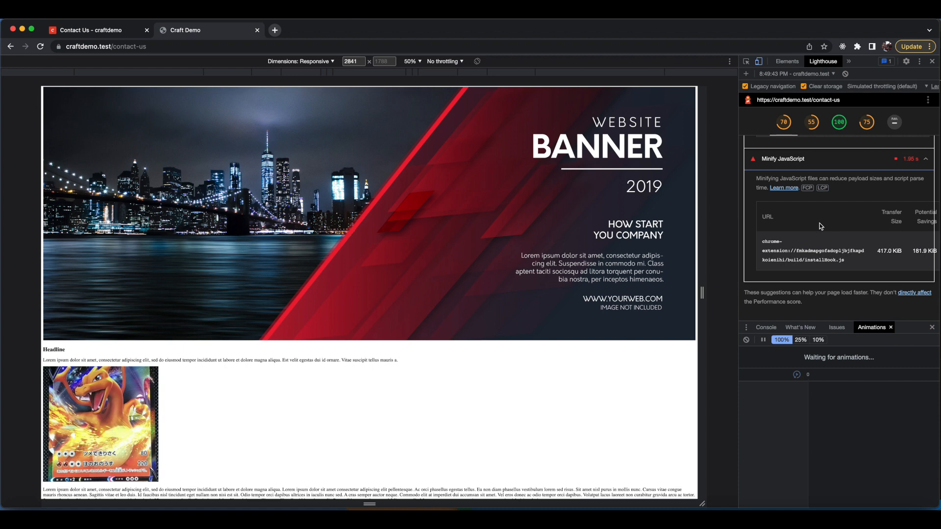
pyautogui.scroll(-6, 819, 223)
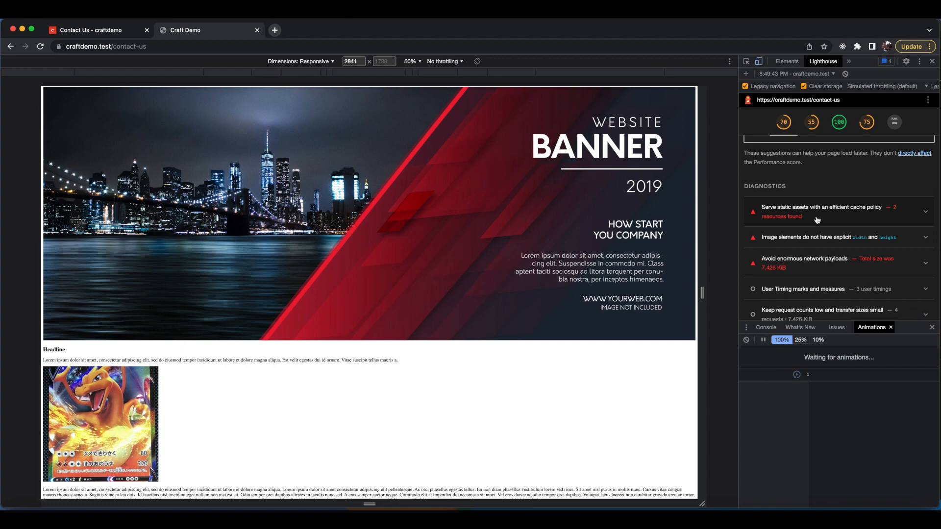
pyautogui.scroll(-2, 817, 220)
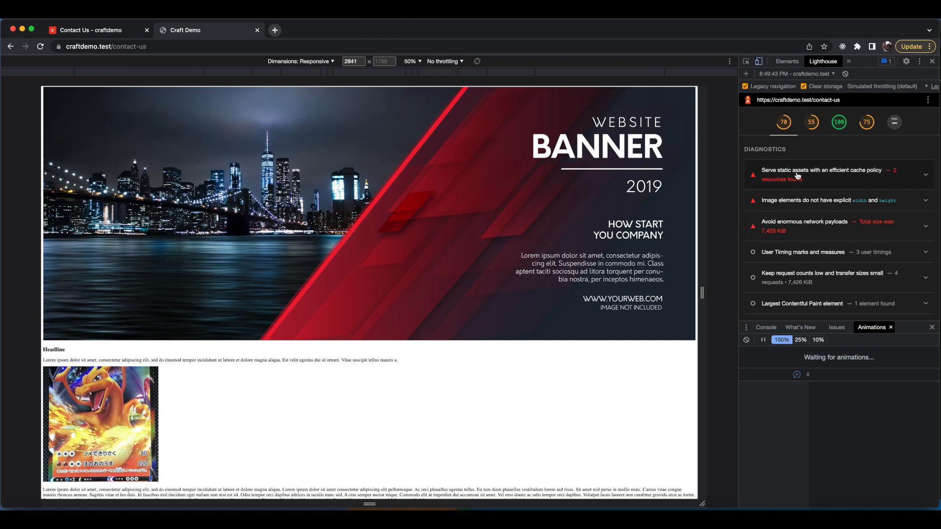
pyautogui.click(918, 179)
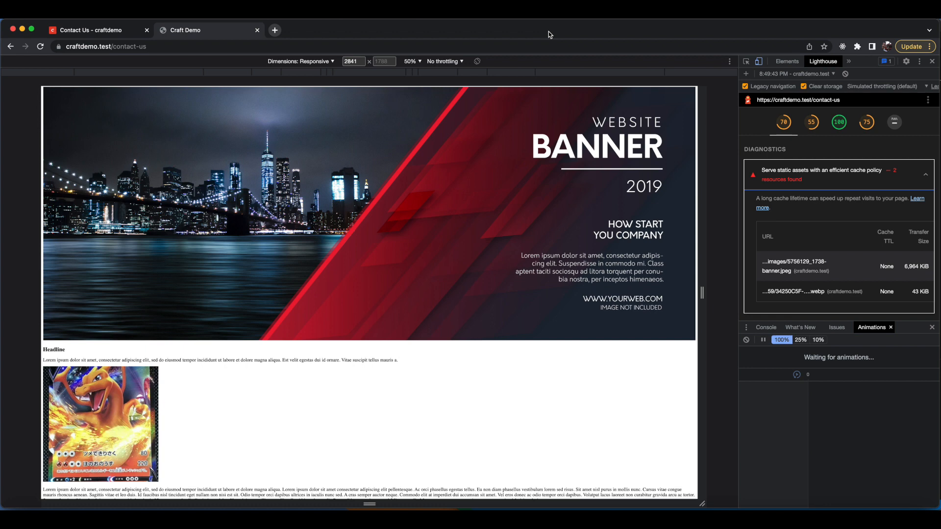
pyautogui.click(770, 176)
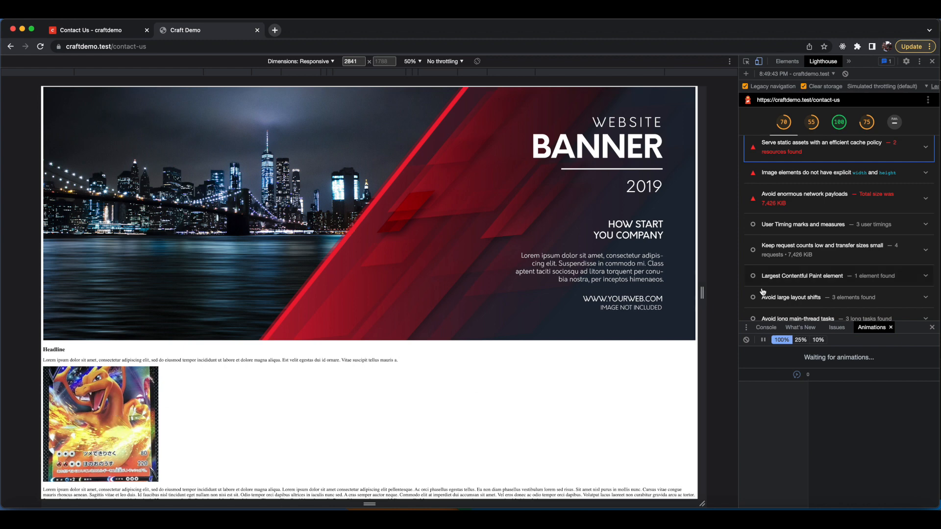
# Expand the 'Avoid enormous network payloads' diagnostic and review the resources it lists.
pyautogui.click(800, 201)
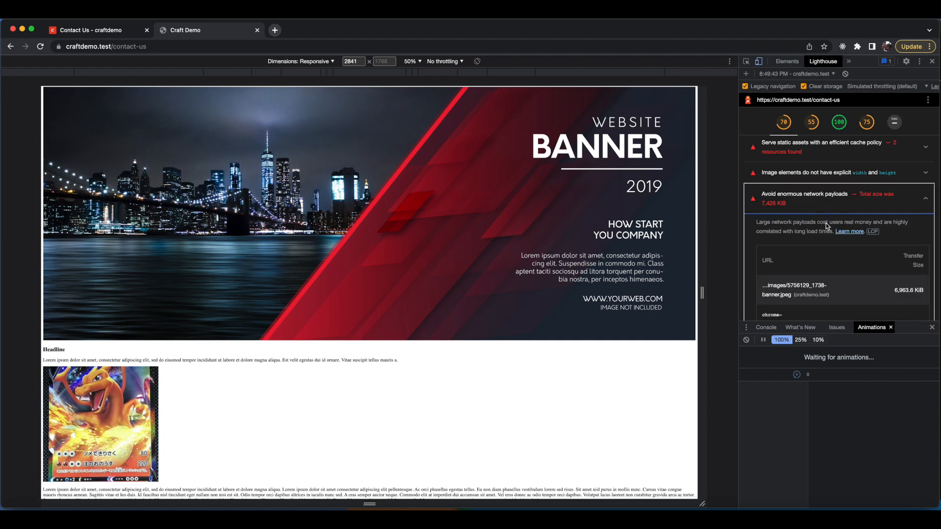
pyautogui.scroll(-2, 825, 223)
pyautogui.scroll(-2, 860, 230)
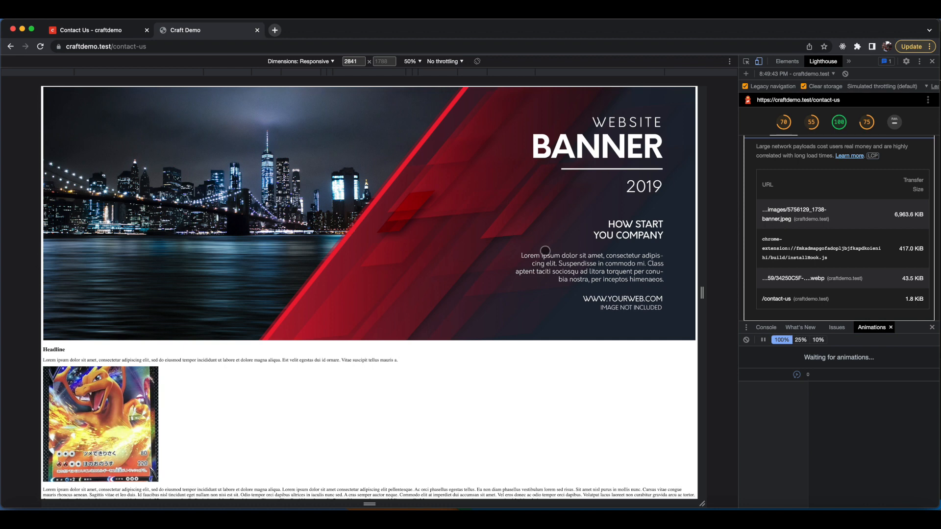
pyautogui.scroll(-3, 827, 218)
pyautogui.scroll(4, 827, 218)
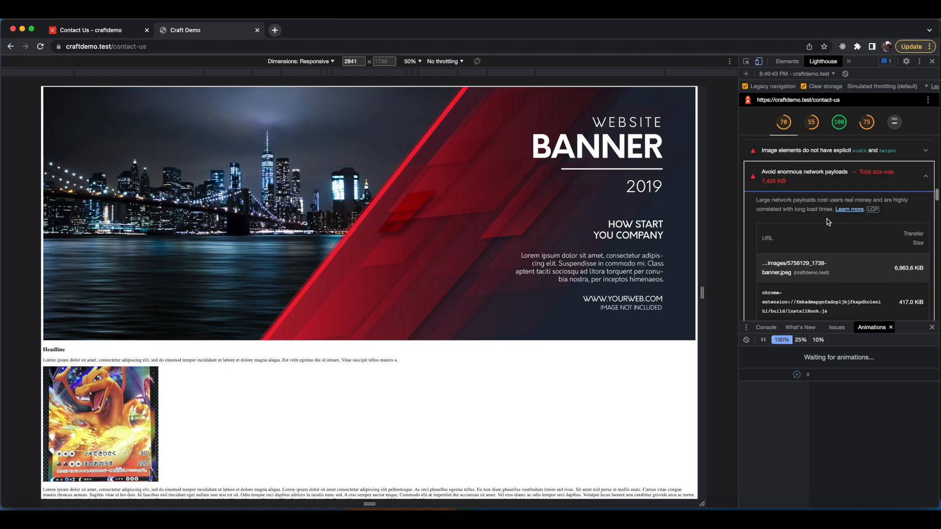
pyautogui.scroll(10, 827, 218)
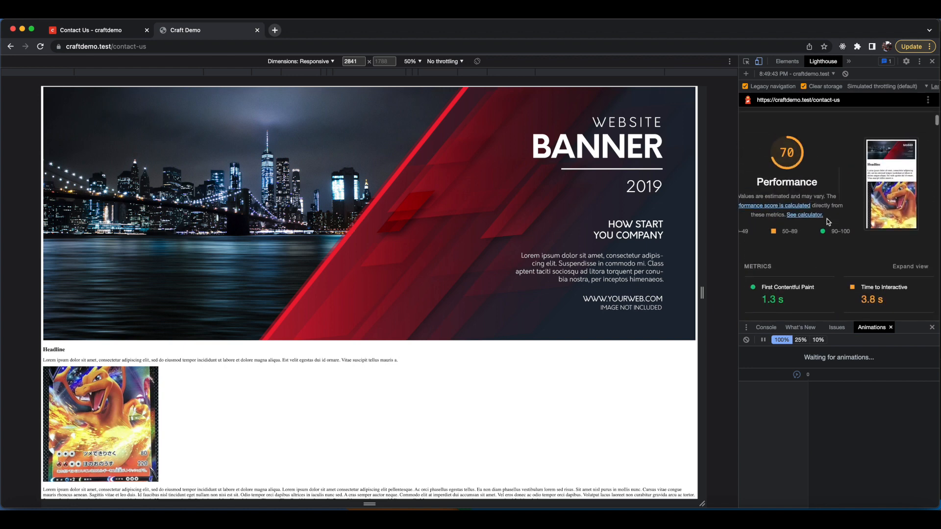
# Open the Accessibility section of the report and scroll through its audits.
pyautogui.scroll(4, 827, 218)
pyautogui.click(816, 129)
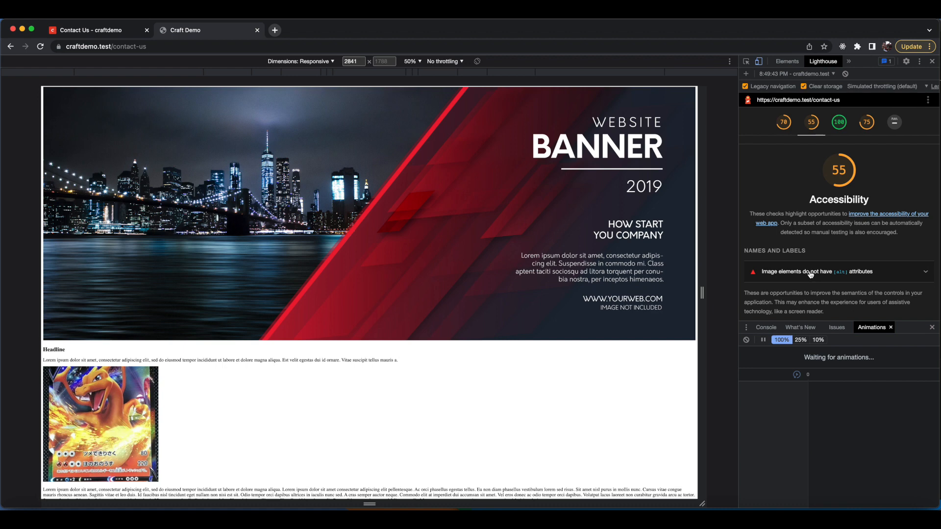
pyautogui.scroll(-3, 855, 250)
pyautogui.scroll(-2, 855, 250)
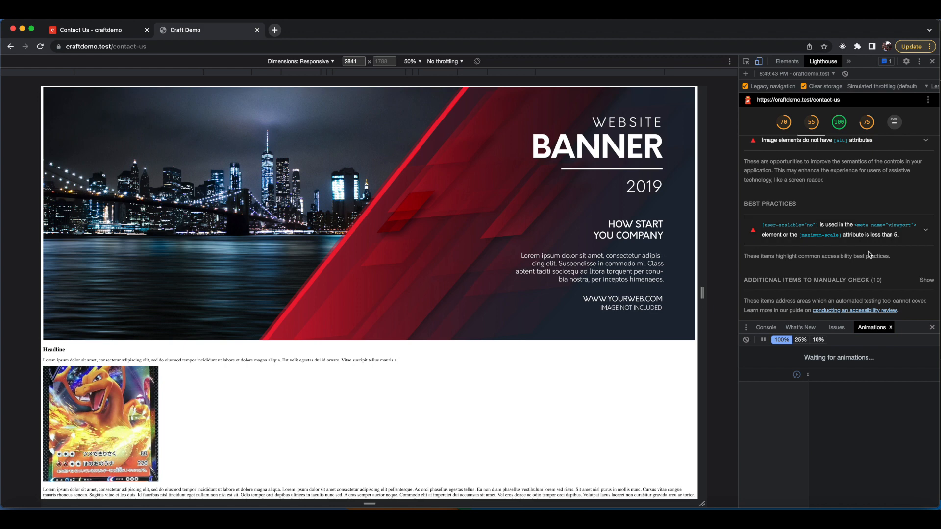
pyautogui.scroll(-5, 865, 230)
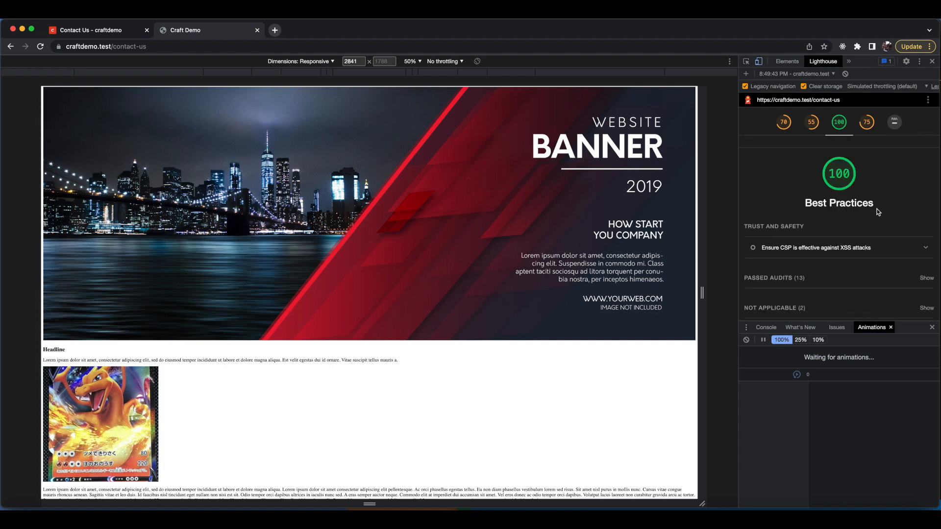
# Show the passed audits in the Best Practices section.
pyautogui.scroll(2, 896, 211)
pyautogui.scroll(-2, 896, 212)
pyautogui.click(926, 278)
# Review the list of passed Best Practices audits down to the SEO section.
pyautogui.scroll(-2, 878, 260)
pyautogui.scroll(-1, 878, 260)
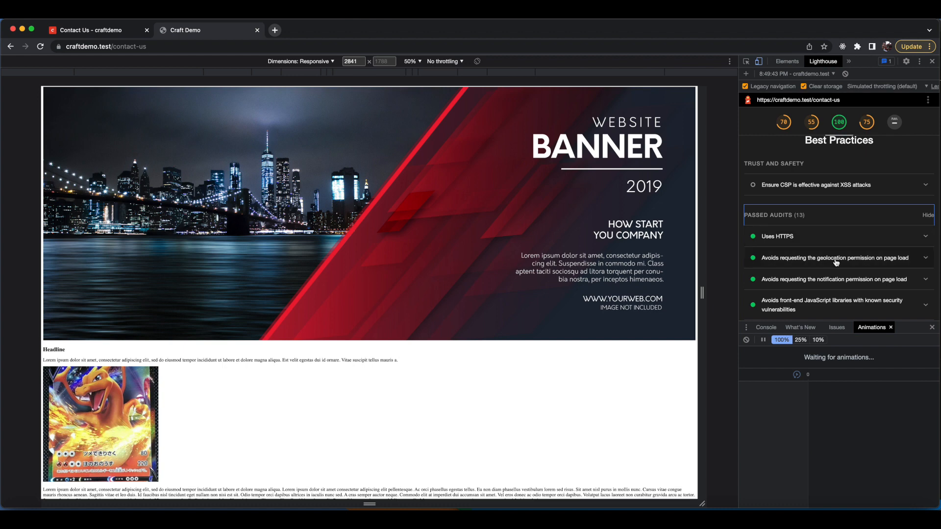
pyautogui.scroll(-2, 836, 259)
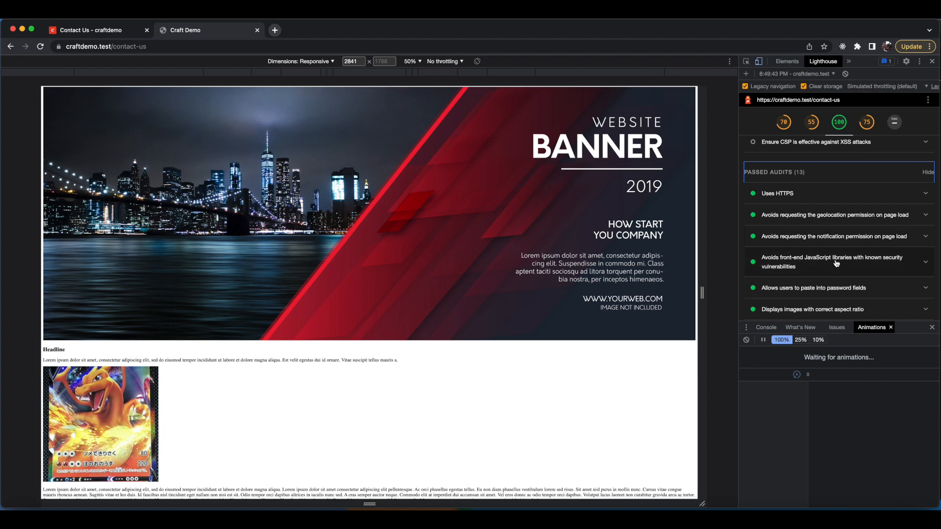
pyautogui.scroll(-5, 835, 263)
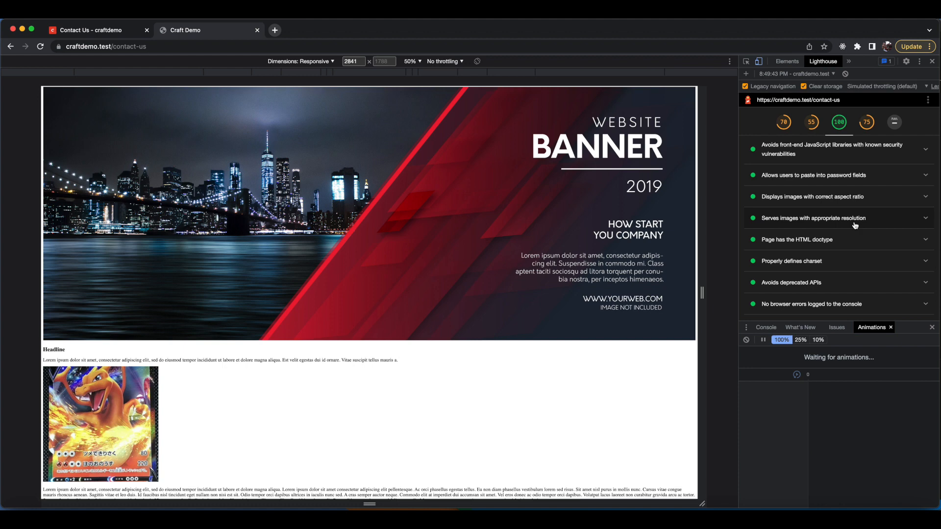
pyautogui.scroll(-4, 855, 226)
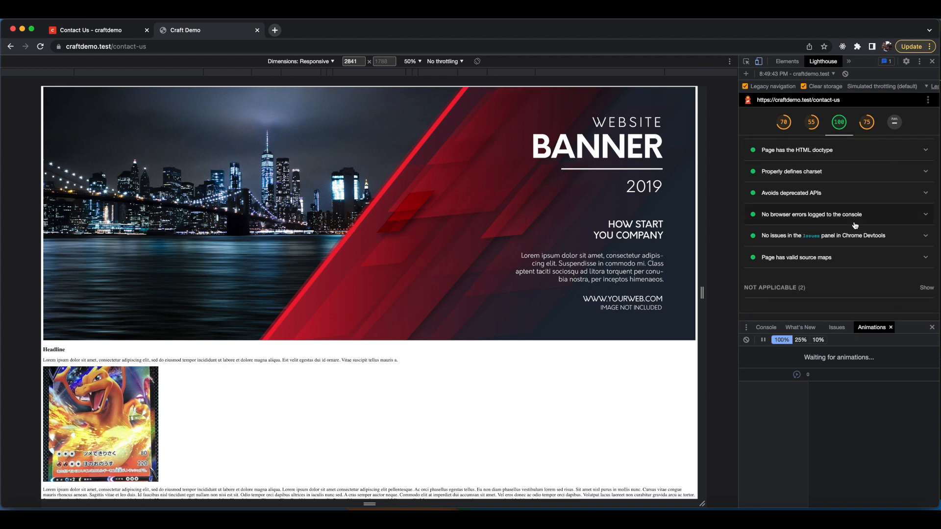
pyautogui.scroll(-3, 855, 225)
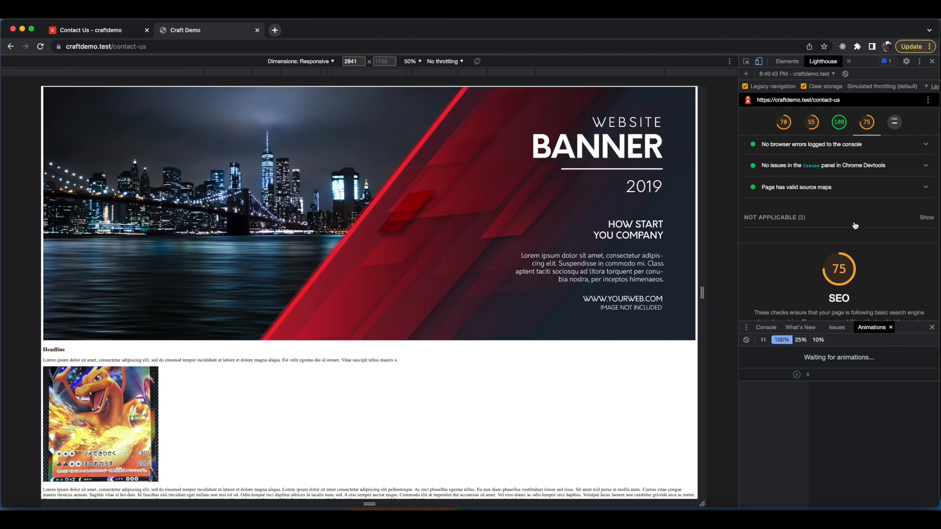
pyautogui.scroll(-3, 855, 225)
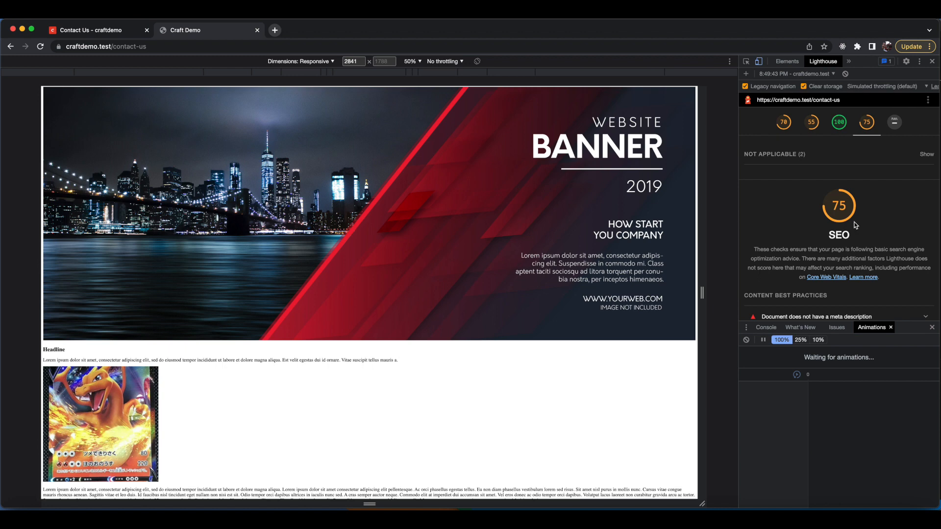
# Examine the SEO section's content best practices audits, including the missing meta description.
pyautogui.scroll(-3, 855, 225)
pyautogui.scroll(3, 842, 221)
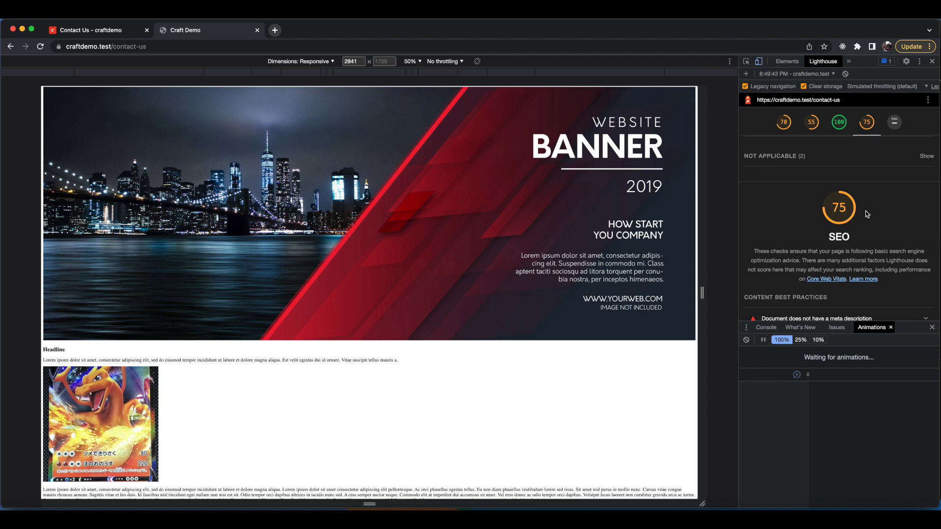
pyautogui.scroll(-3, 896, 206)
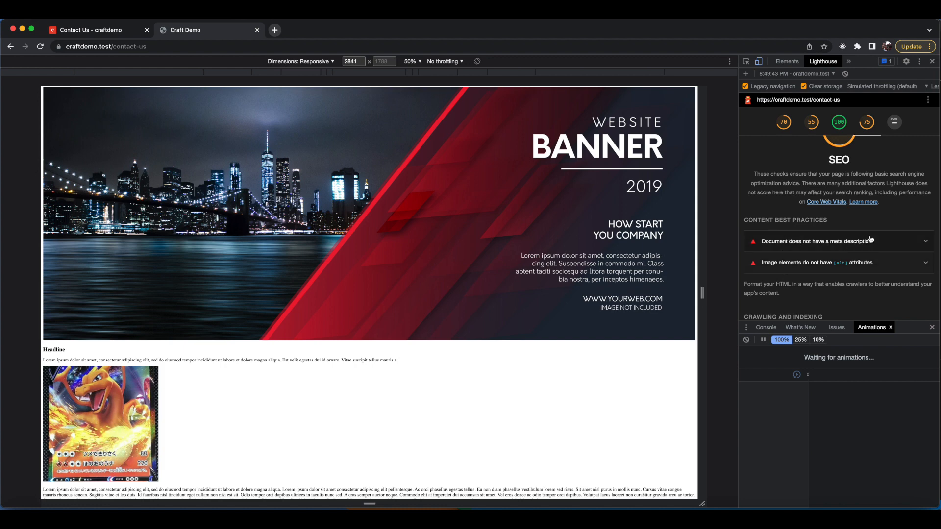
pyautogui.scroll(-2, 870, 239)
pyautogui.click(851, 194)
pyautogui.click(865, 194)
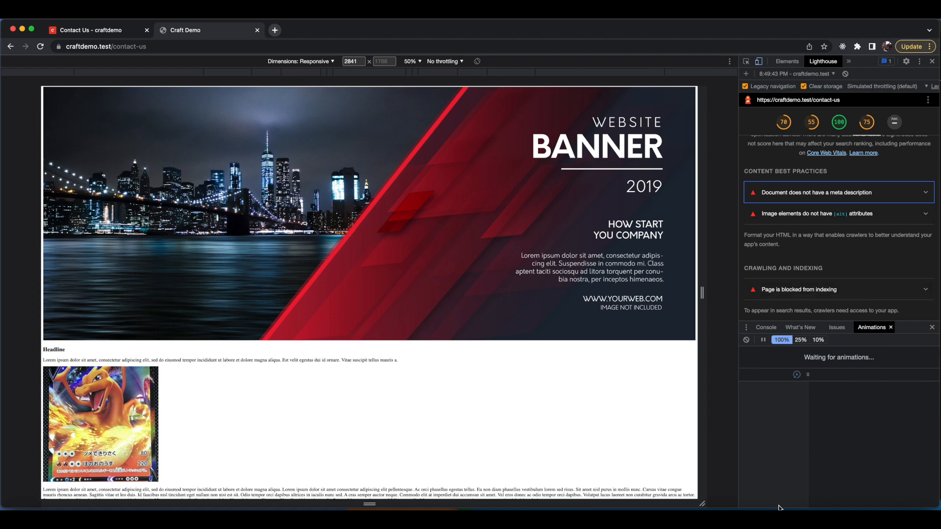
# Switch to the code editor and open the heroImage.twig template.
pyautogui.click(756, 514)
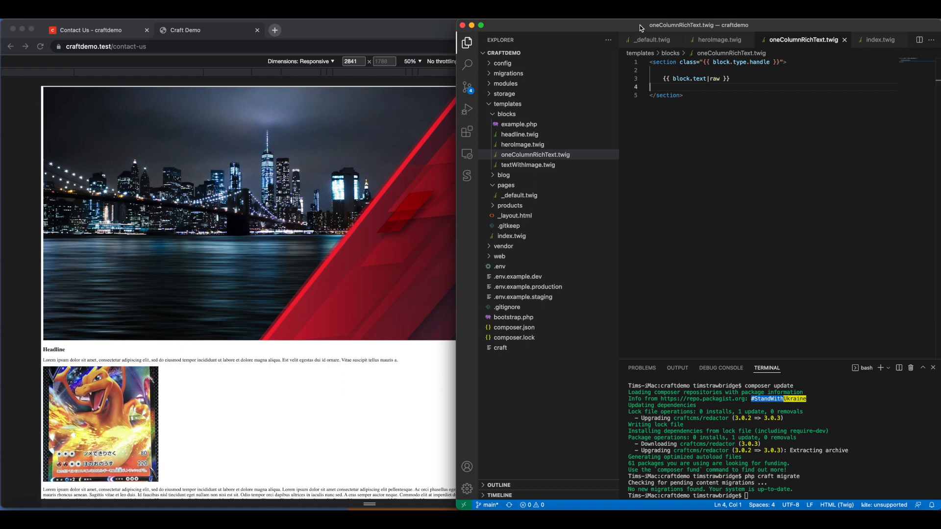
pyautogui.click(714, 41)
pyautogui.hscroll(1, 745, 77)
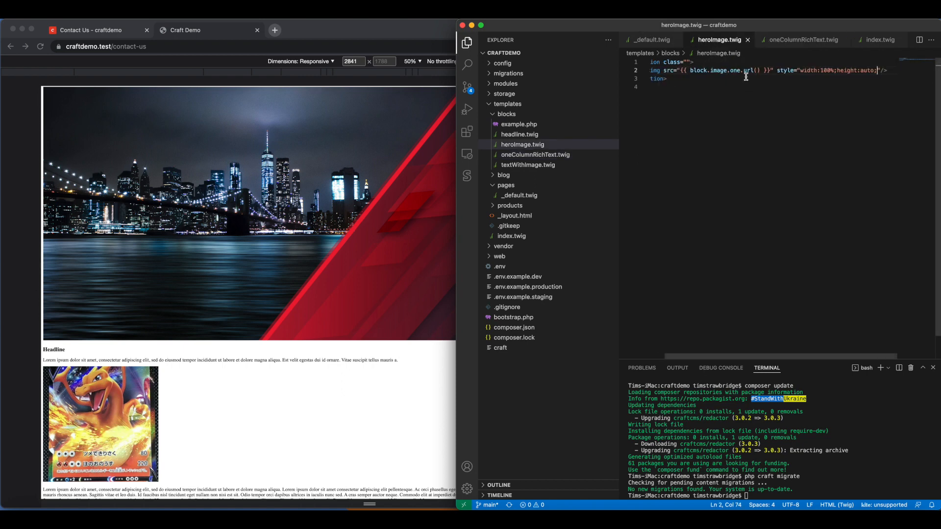
# Add an alt attribute containing {{ block.image.one }} to the img tag in heroImage.twig.
pyautogui.press('Left')
pyautogui.press('Left')
pyautogui.press('Left')
pyautogui.press('Left')
pyautogui.press('Left')
pyautogui.press('Left')
pyautogui.press('Left')
pyautogui.press('Left')
pyautogui.press('Left')
pyautogui.press('Left')
pyautogui.press('Left')
pyautogui.press('Left')
pyautogui.press('Left')
pyautogui.press('Left')
pyautogui.press('Left')
pyautogui.press('Left')
pyautogui.press('Left')
pyautogui.press('Left')
pyautogui.press('Left')
pyautogui.press('Left')
pyautogui.press('Left')
pyautogui.press('Left')
pyautogui.press('Left')
pyautogui.press('Left')
pyautogui.write('alt=')
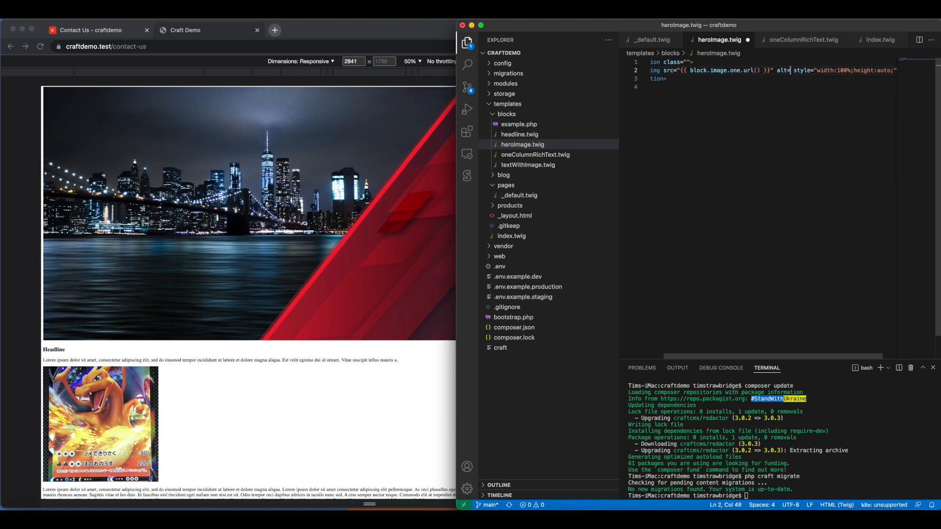
pyautogui.write('""{{ ')
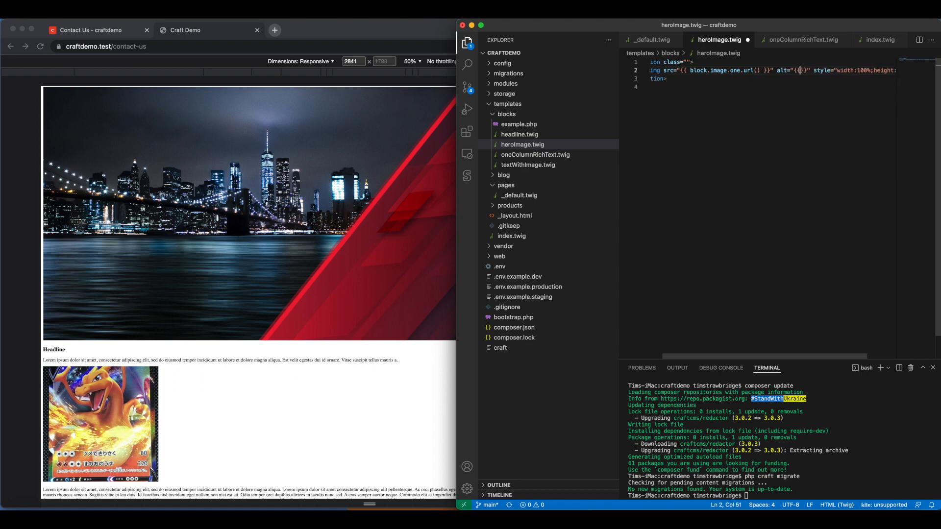
pyautogui.write('block.')
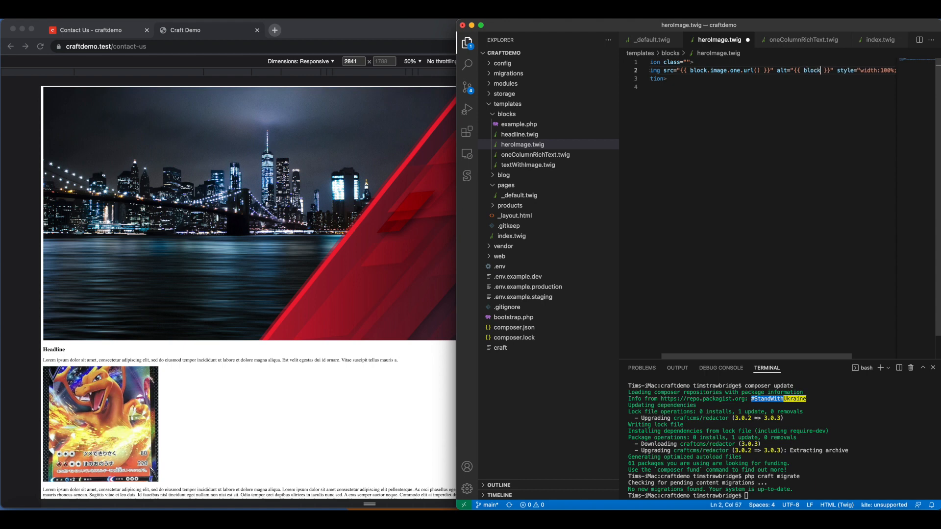
pyautogui.write('image.onle.')
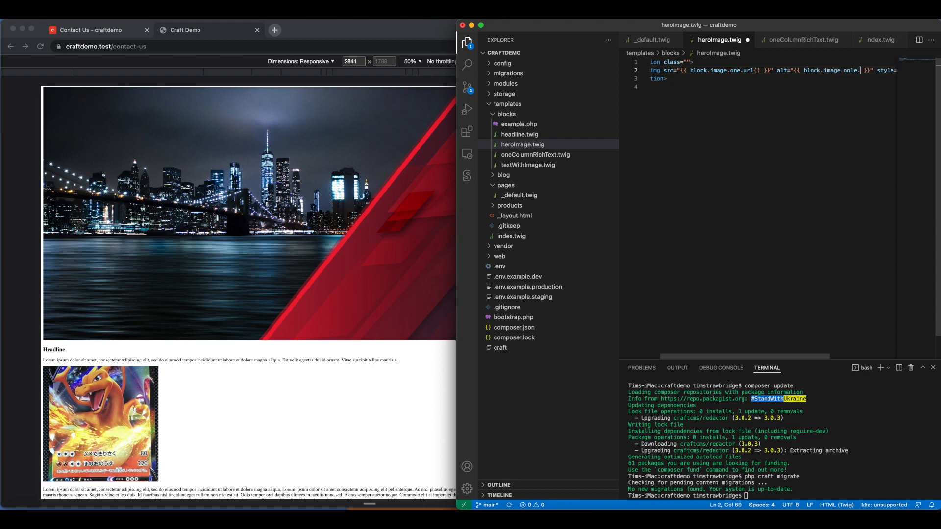
pyautogui.press('BackSpace')
pyautogui.press('BackSpace')
# Switch to the Contact Us control panel tab and sign back in with the saved admin password.
pyautogui.click(126, 32)
pyautogui.click(431, 294)
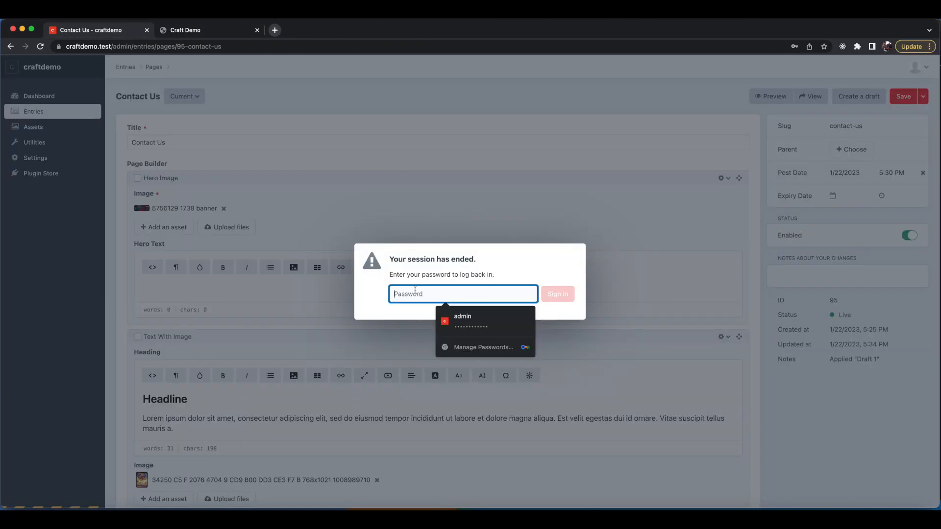
pyautogui.click(430, 313)
pyautogui.press('Return')
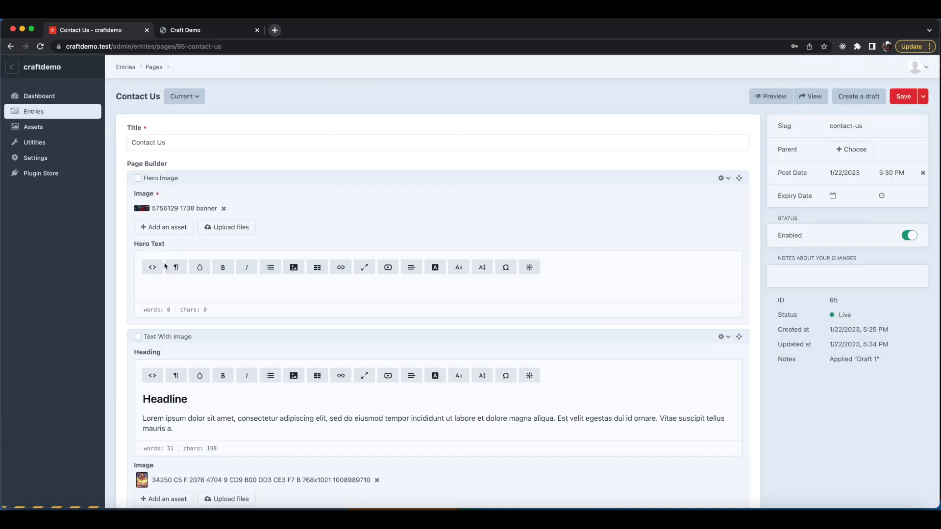
# Open the Local Storage asset volume in Settings and inspect its field layout.
pyautogui.click(40, 160)
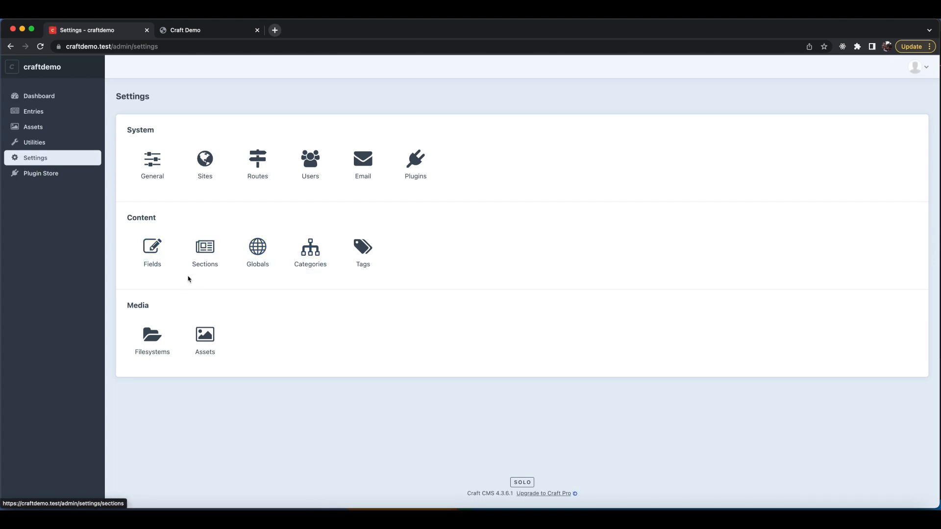
pyautogui.click(206, 345)
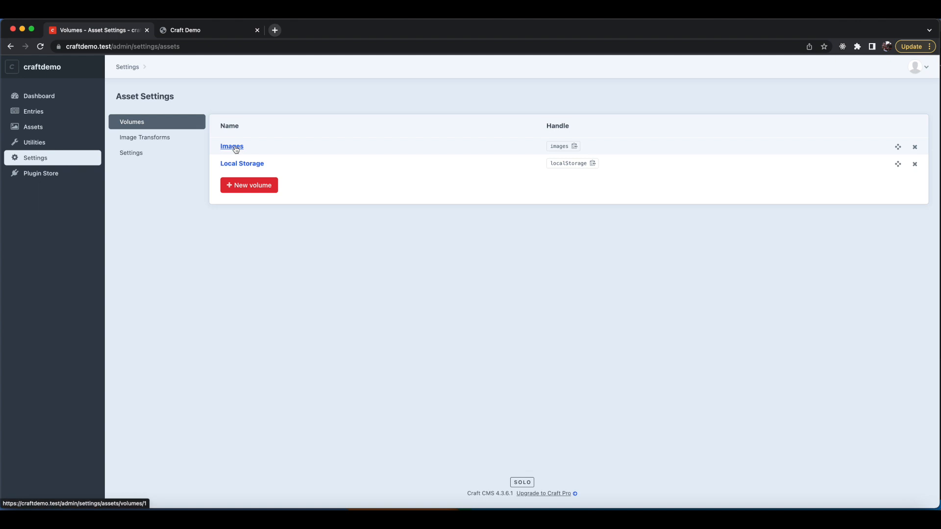
pyautogui.click(242, 165)
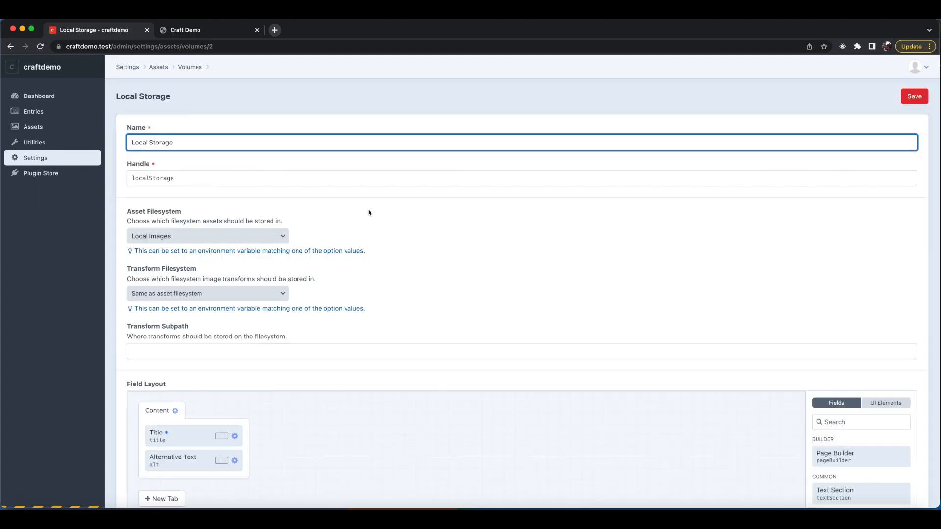
pyautogui.scroll(-1, 369, 212)
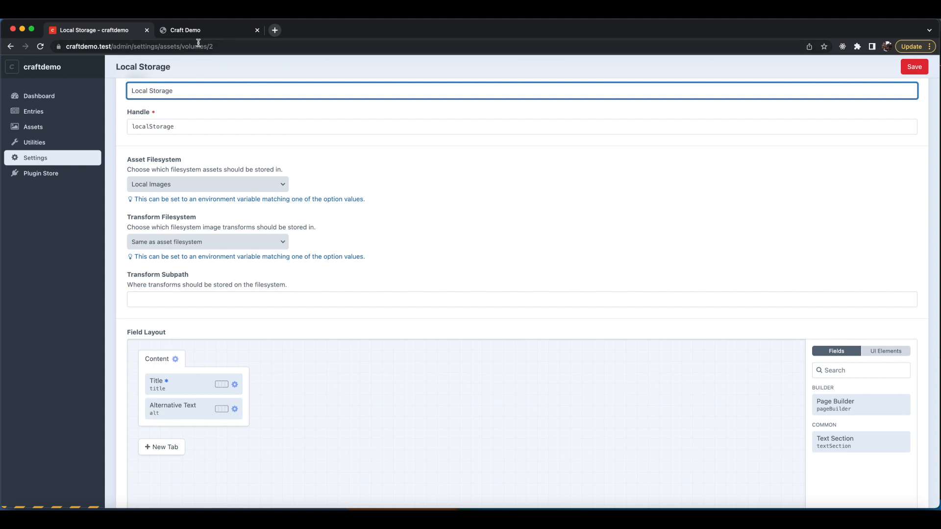
# Complete the alt expression as block.image.one.alt in heroImage.twig and save the template.
pyautogui.press('super+Tab')
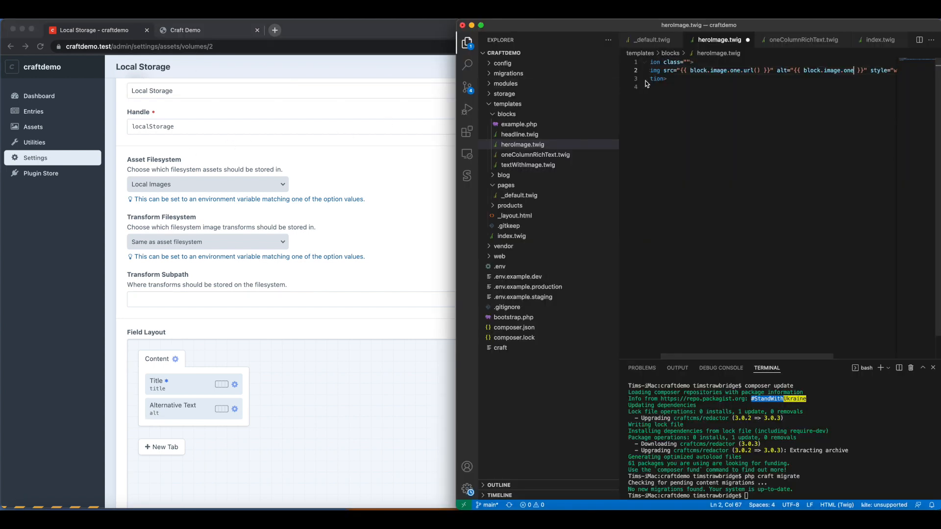
pyautogui.write('.alt')
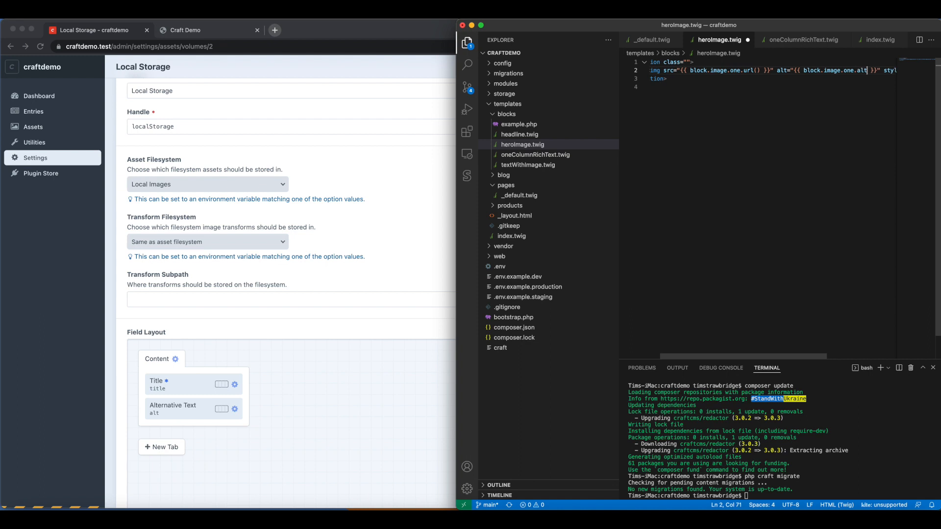
pyautogui.press('super+s')
# Open _layout.html and add a new meta tag with name="description" in the head.
pyautogui.click(526, 216)
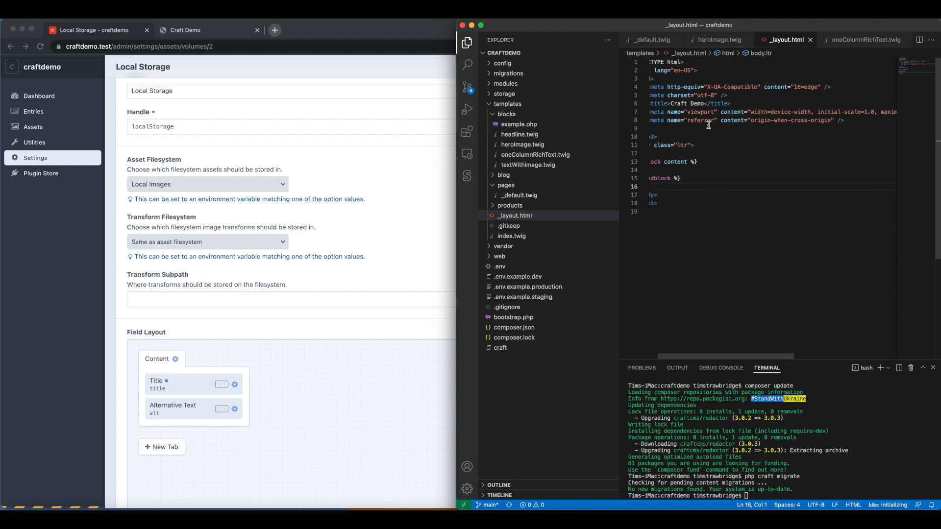
pyautogui.click(868, 122)
pyautogui.press('Return')
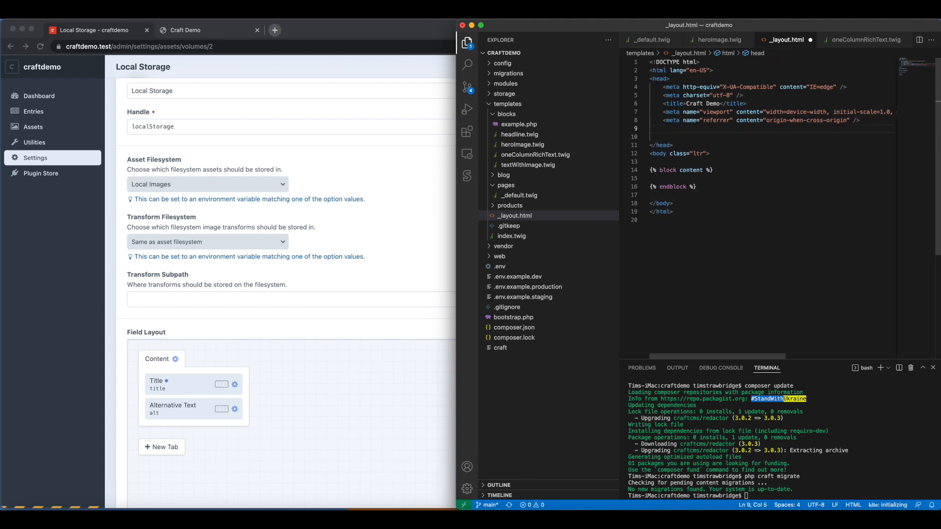
pyautogui.write('meta>')
pyautogui.press('Return')
pyautogui.write('name')
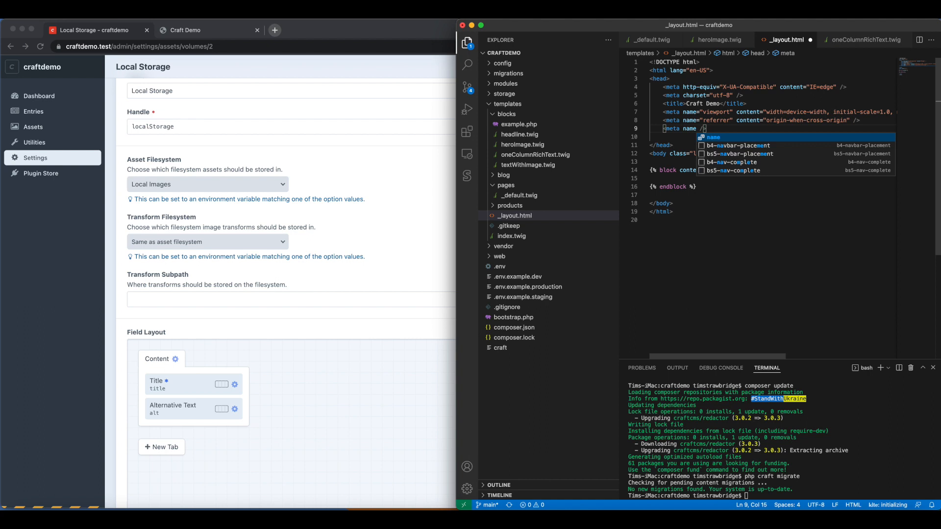
pyautogui.write('=""')
pyautogui.press('BackSpace')
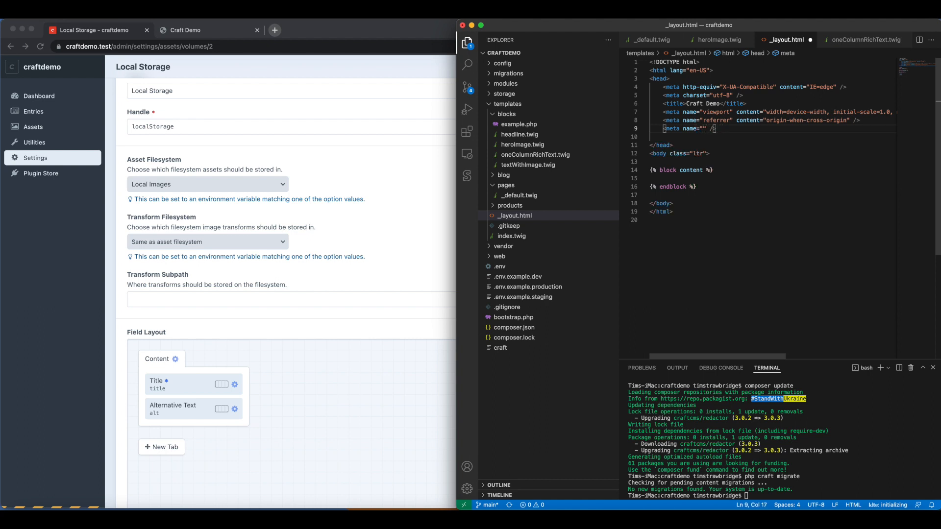
pyautogui.write('description"')
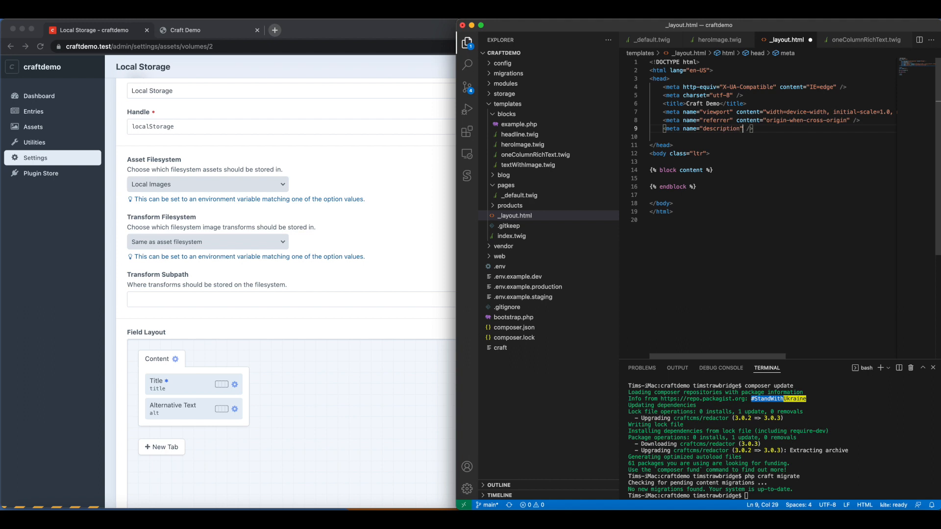
pyautogui.write(' content ')
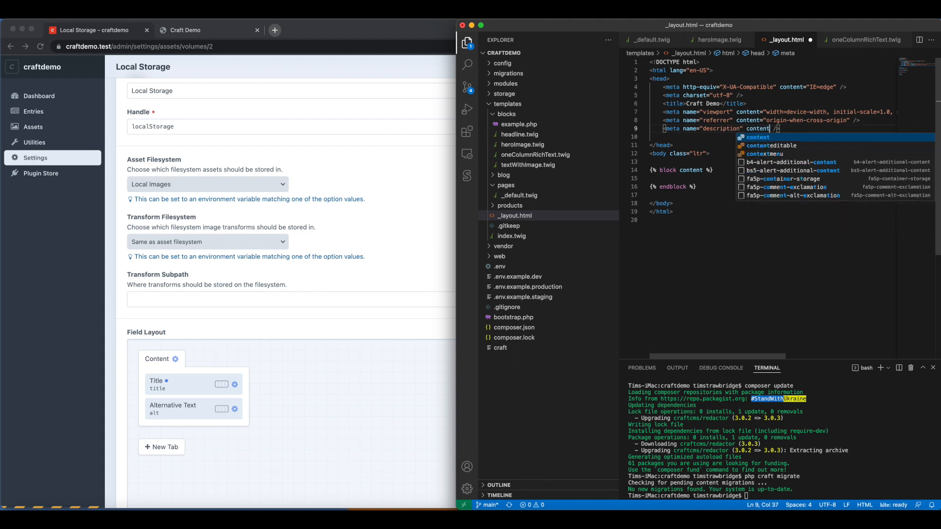
pyautogui.write('="')
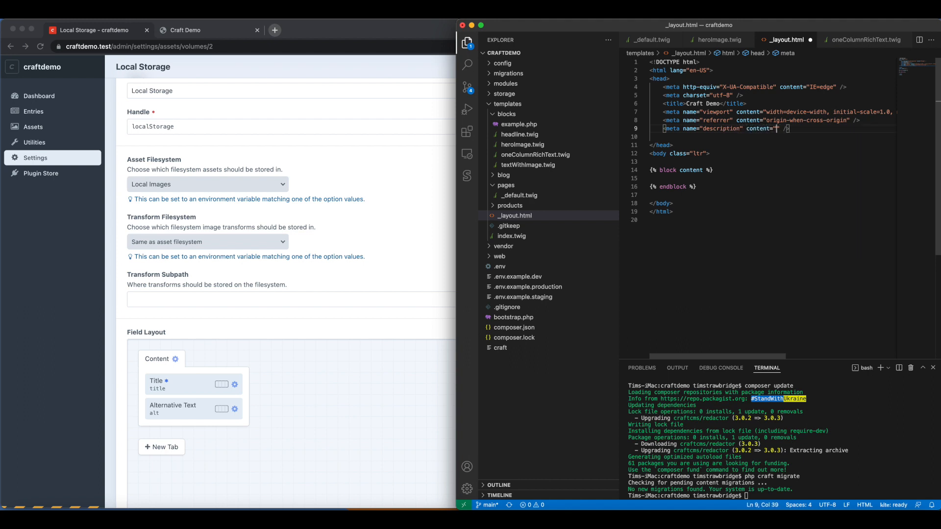
pyautogui.write('This is a samp')
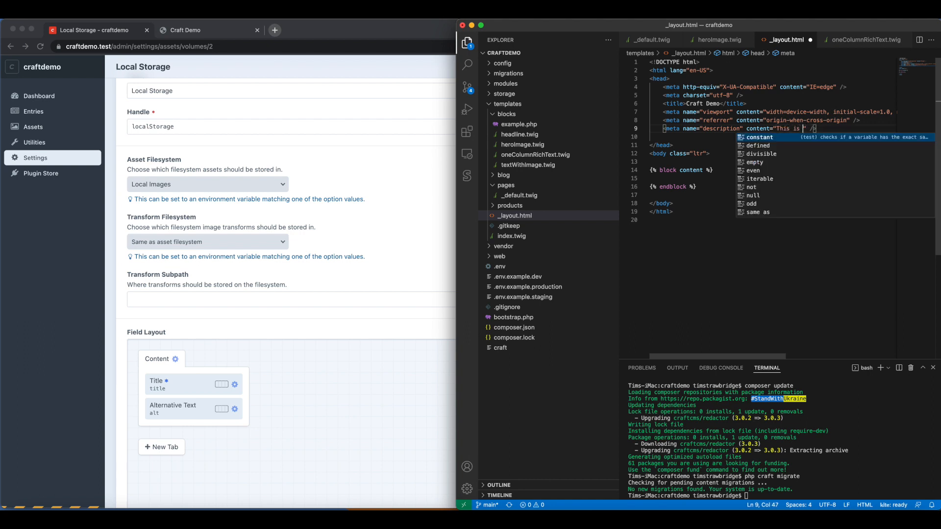
pyautogui.write('le Craft ')
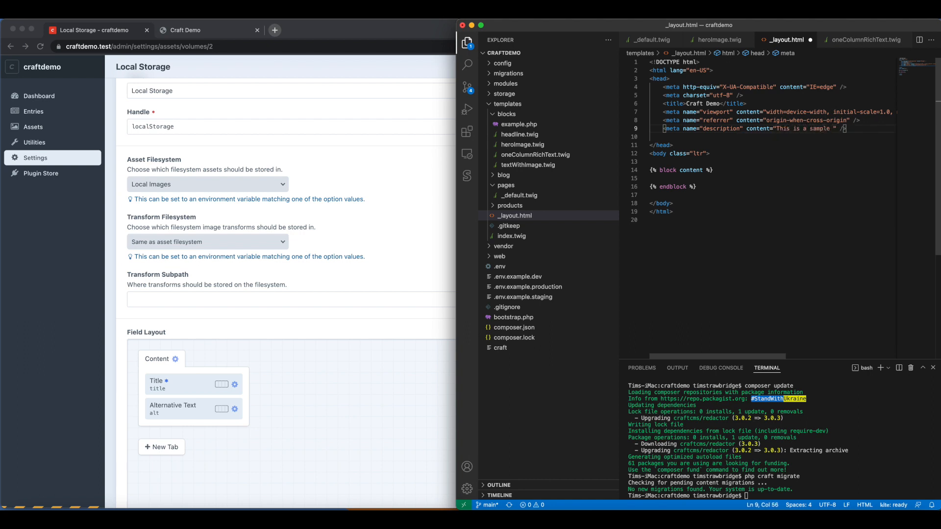
pyautogui.write('CMS website.')
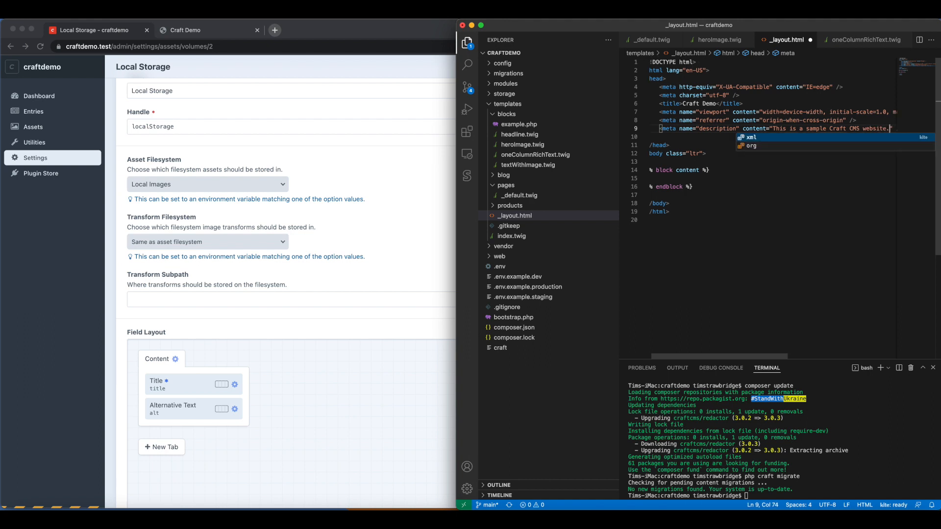
# Set the meta tag's content to "This is a sample Craft CMS website for video tutorials" and save the layout.
pyautogui.press('BackSpace')
pyautogui.write('for video ')
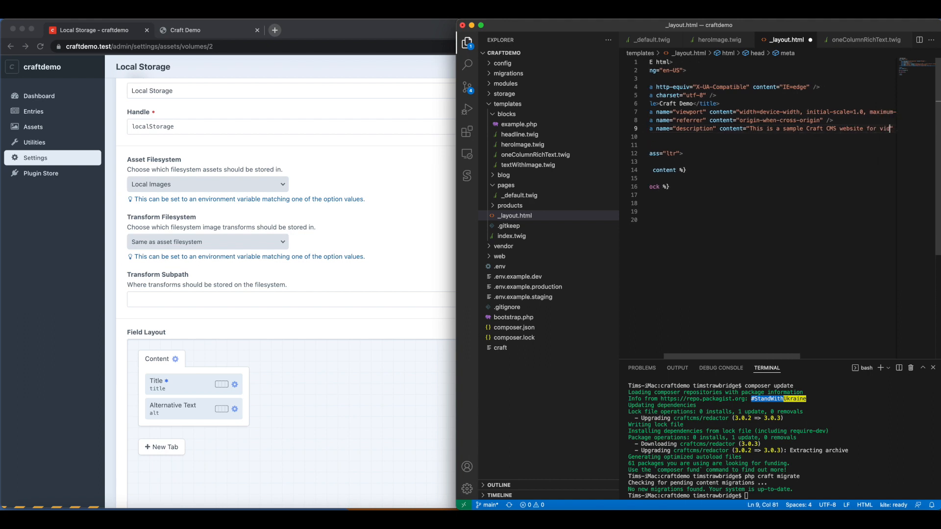
pyautogui.write('tutuorials')
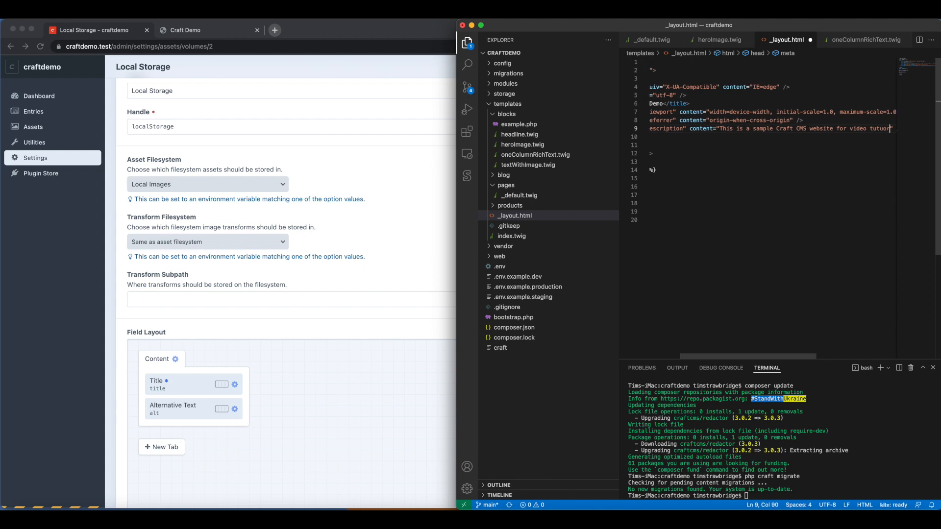
pyautogui.press('BackSpace')
pyautogui.press('BackSpace')
pyautogui.press('BackSpace')
pyautogui.press('BackSpace')
pyautogui.press('BackSpace')
pyautogui.press('BackSpace')
pyautogui.press('BackSpace')
pyautogui.write('orials')
pyautogui.press('super+s')
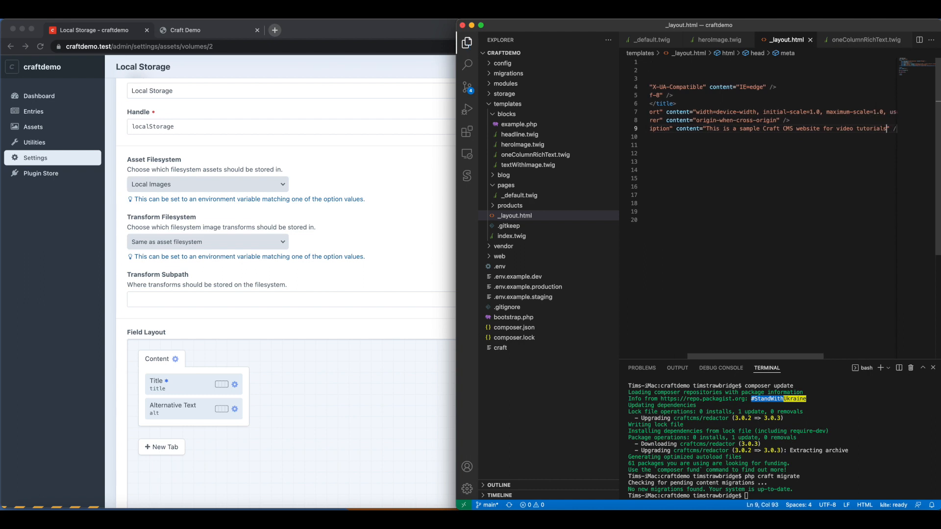
# Return to the Lighthouse panel in the browser and run a new page-load analysis of the contact-us page.
pyautogui.click(231, 34)
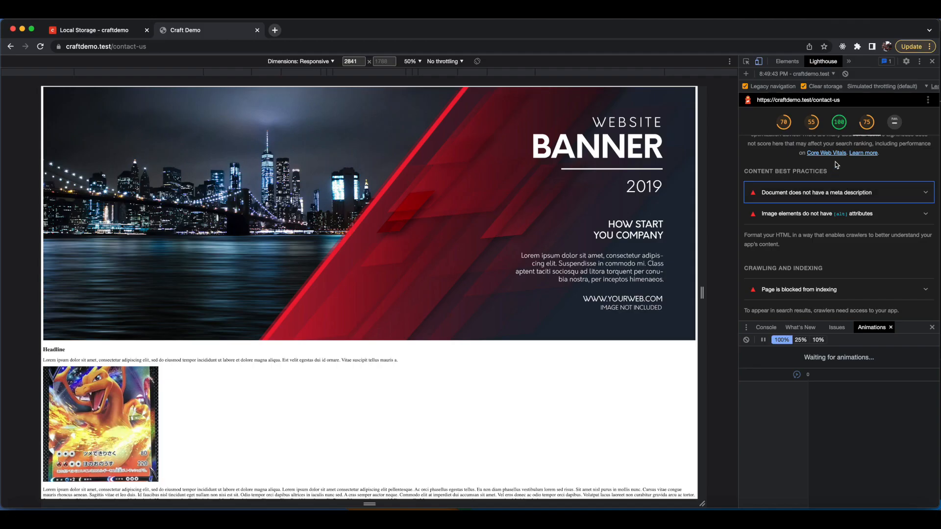
pyautogui.scroll(-10, 874, 200)
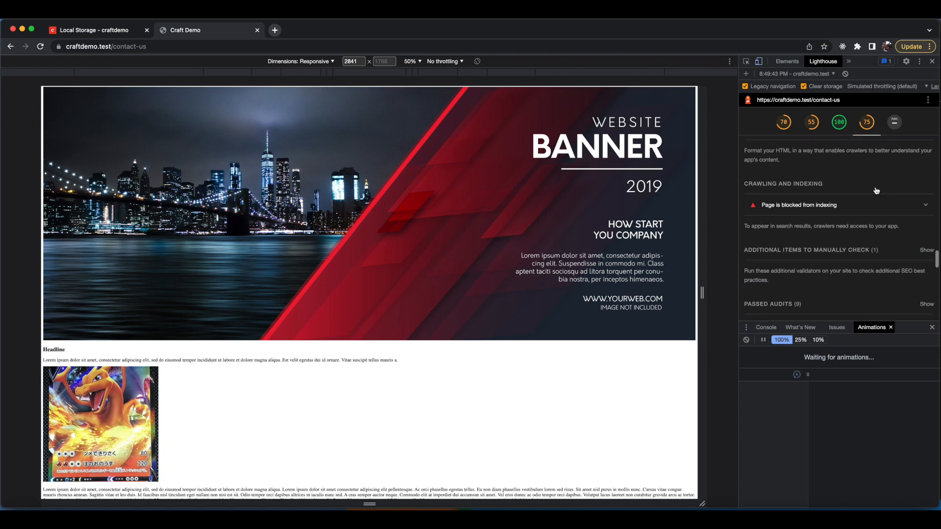
pyautogui.scroll(-3, 874, 201)
pyautogui.scroll(15, 876, 208)
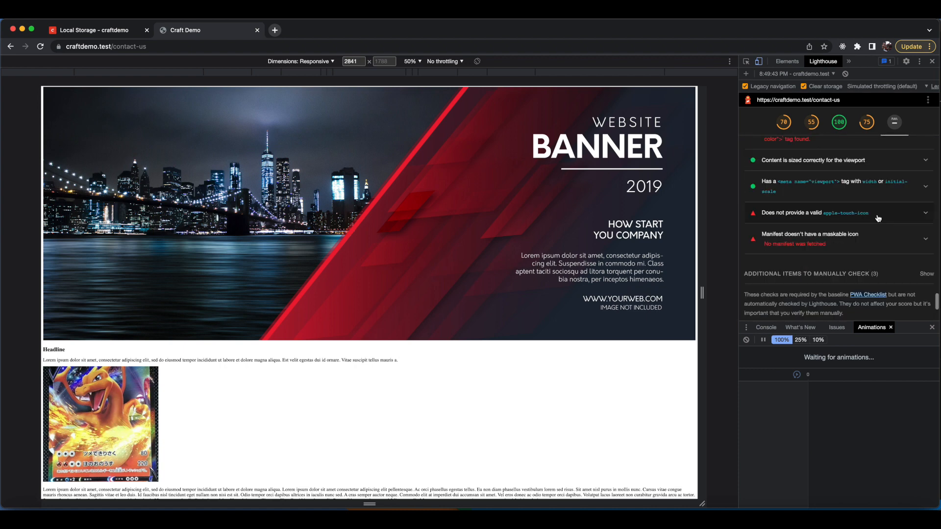
pyautogui.scroll(20, 877, 216)
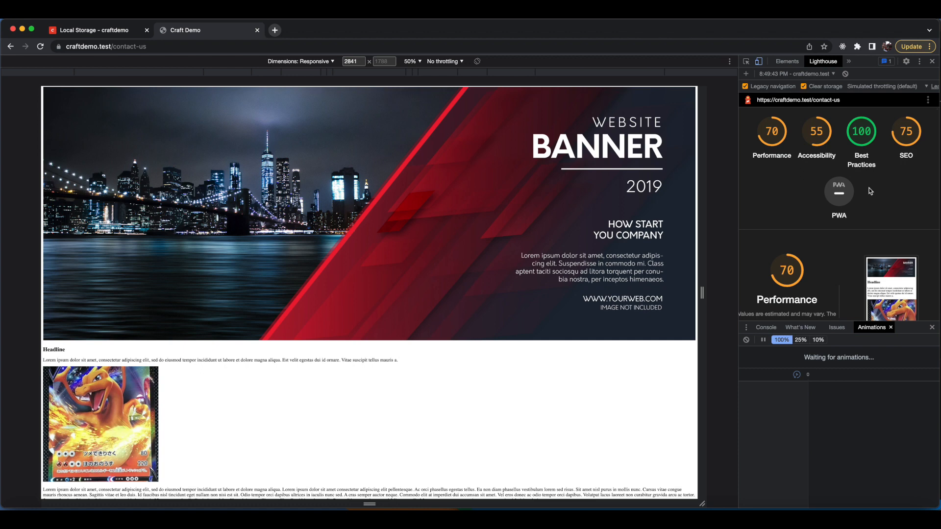
pyautogui.click(844, 74)
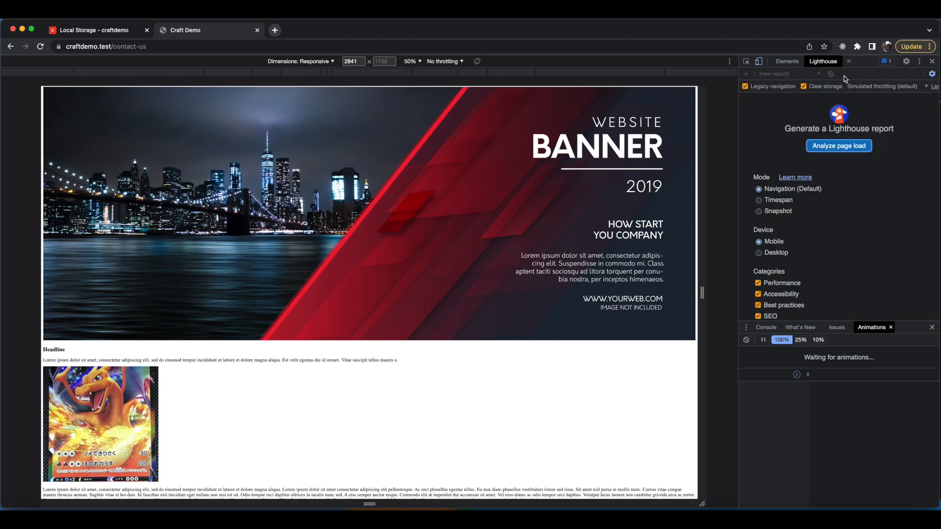
pyautogui.click(839, 146)
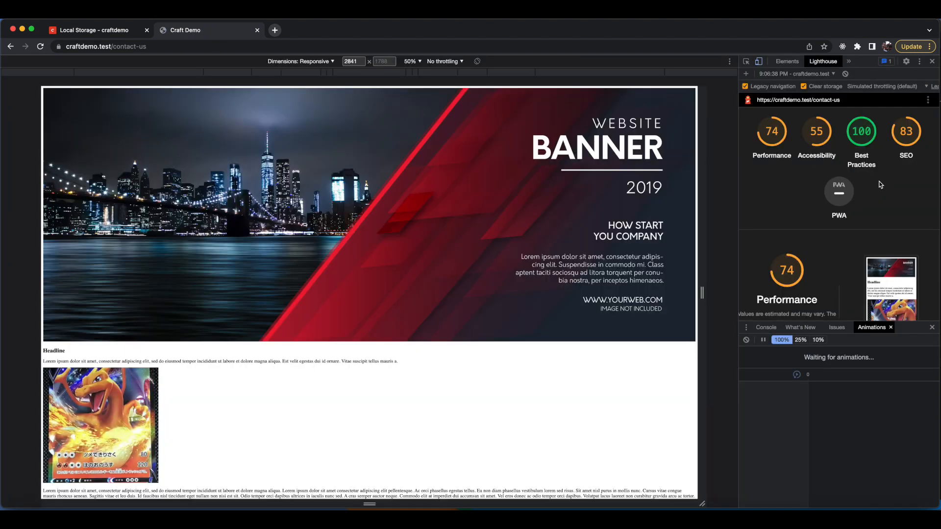
# Review the new report's SEO section audits.
pyautogui.scroll(-15, 888, 175)
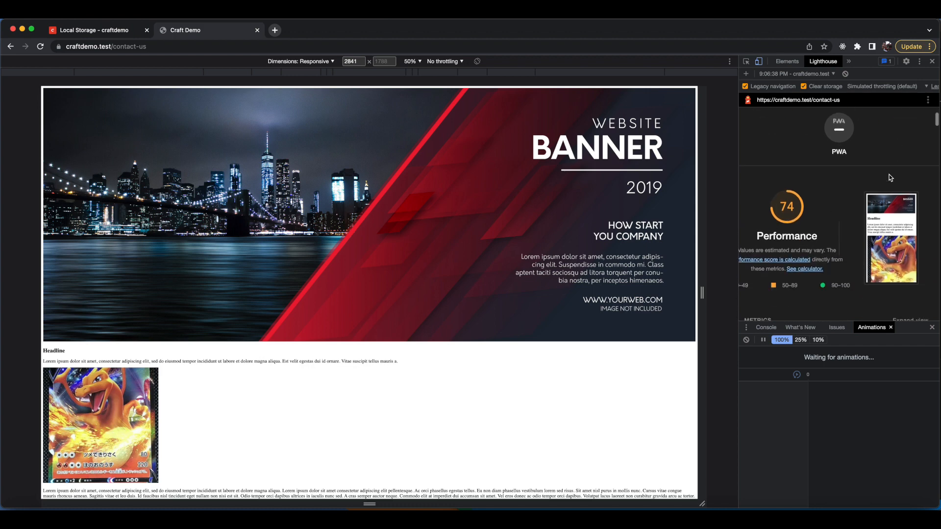
pyautogui.scroll(-15, 889, 174)
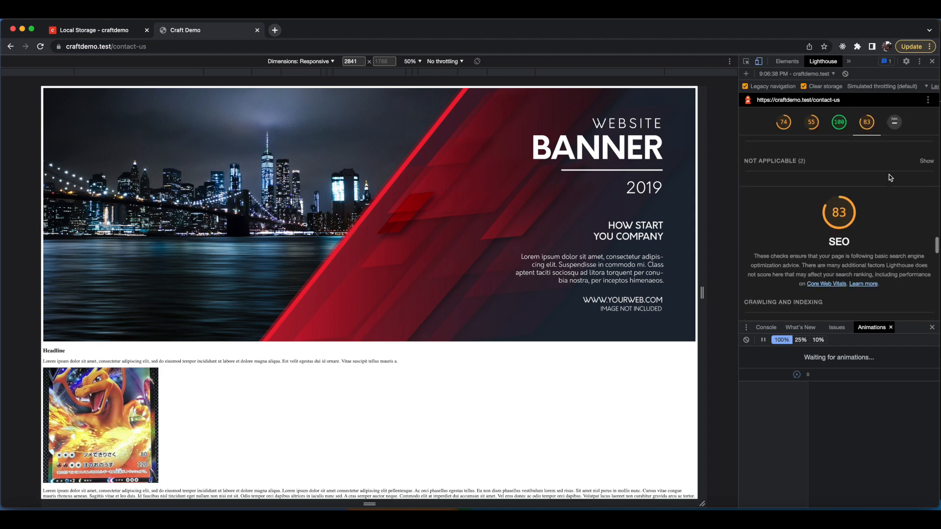
pyautogui.scroll(3, 889, 175)
pyautogui.scroll(-3, 889, 175)
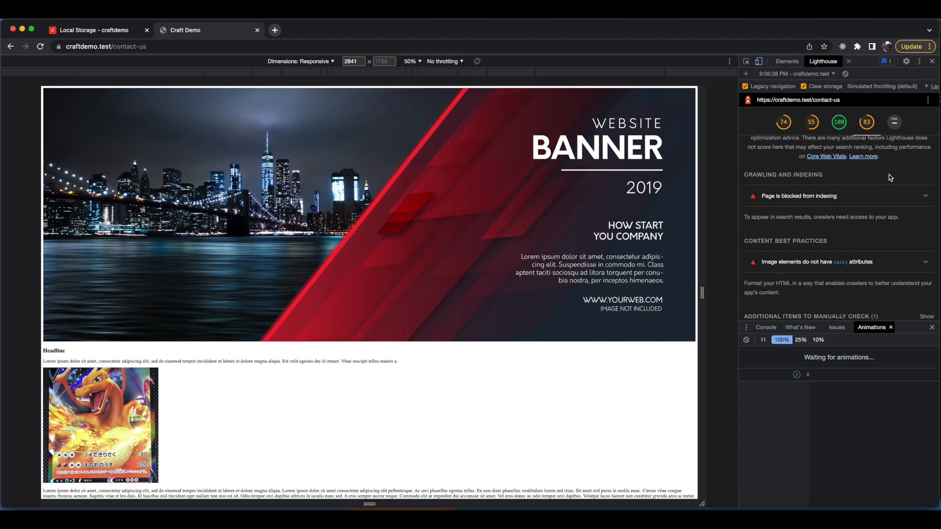
# Expand the missing image alt attributes audit in the Lighthouse report to see its failing element.
pyautogui.click(917, 264)
pyautogui.scroll(-3, 871, 224)
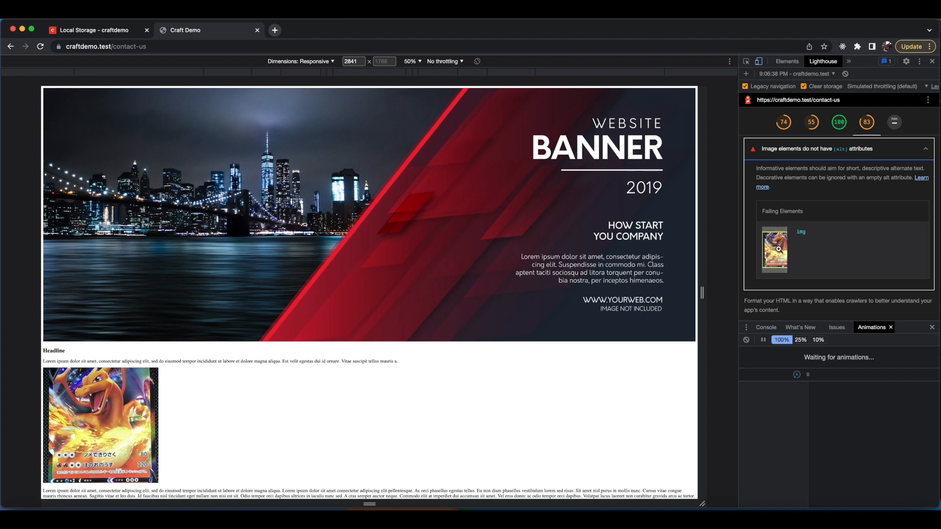
# In the CMS assets, open the Pokémon card image and set its alternative text to "pokemon car", then save.
pyautogui.click(84, 32)
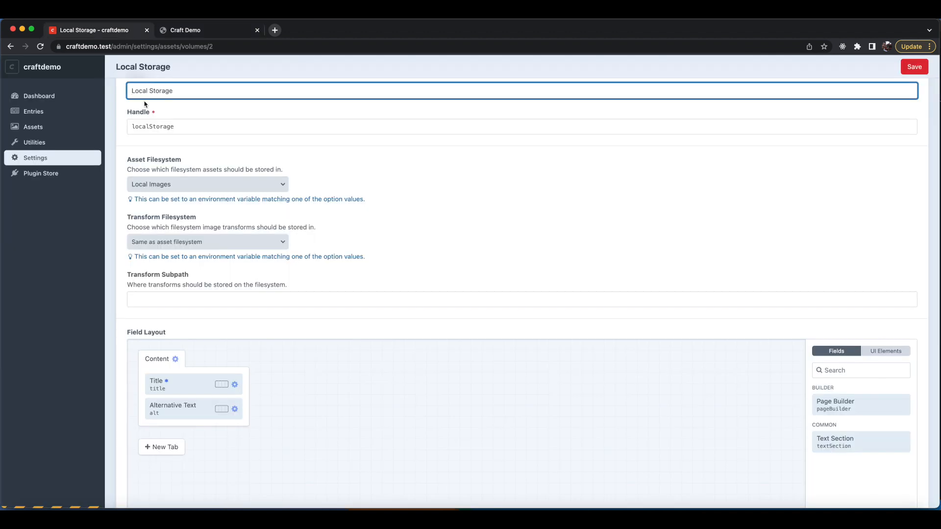
pyautogui.click(45, 129)
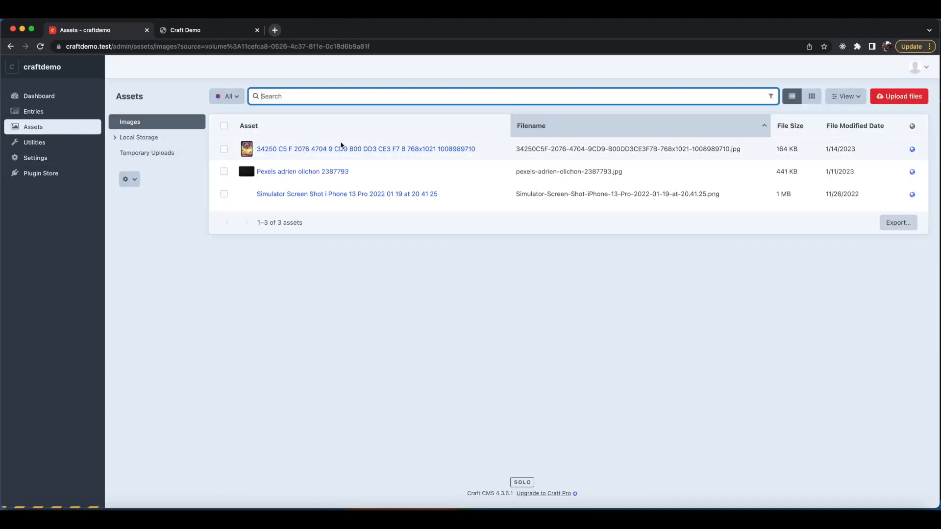
pyautogui.click(305, 149)
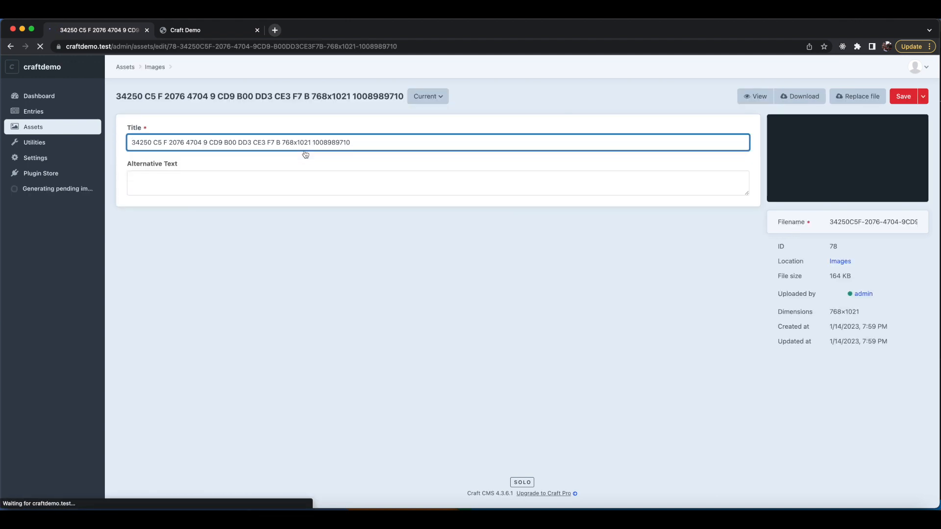
pyautogui.click(294, 180)
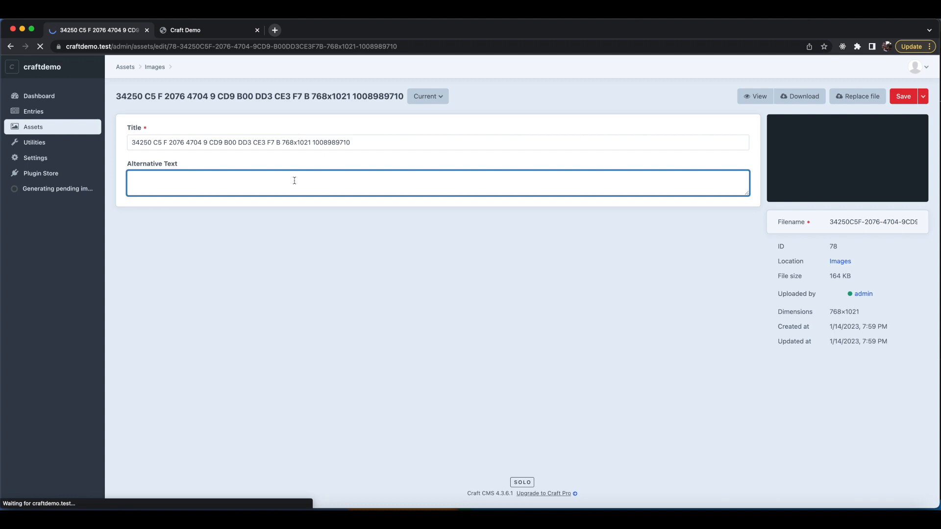
pyautogui.write('pokeon')
pyautogui.press('BackSpace')
pyautogui.press('BackSpace')
pyautogui.write('mon card')
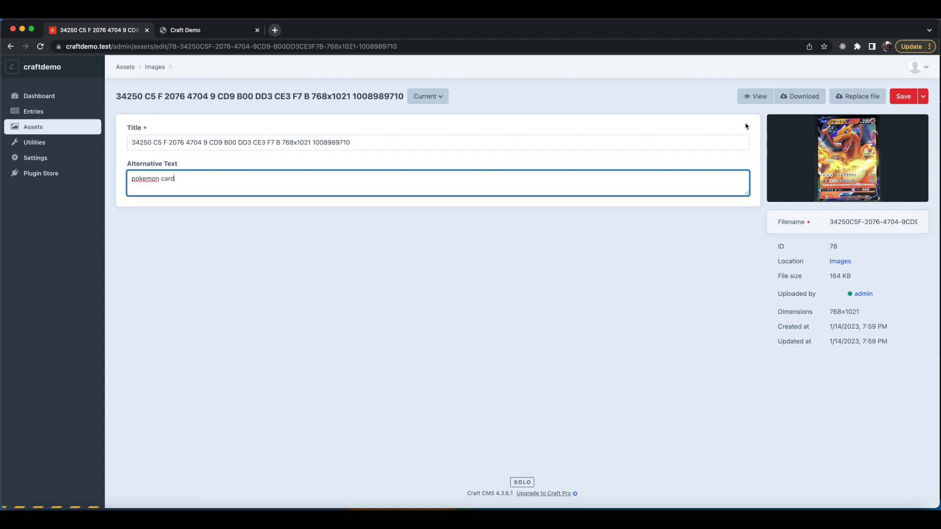
pyautogui.click(903, 96)
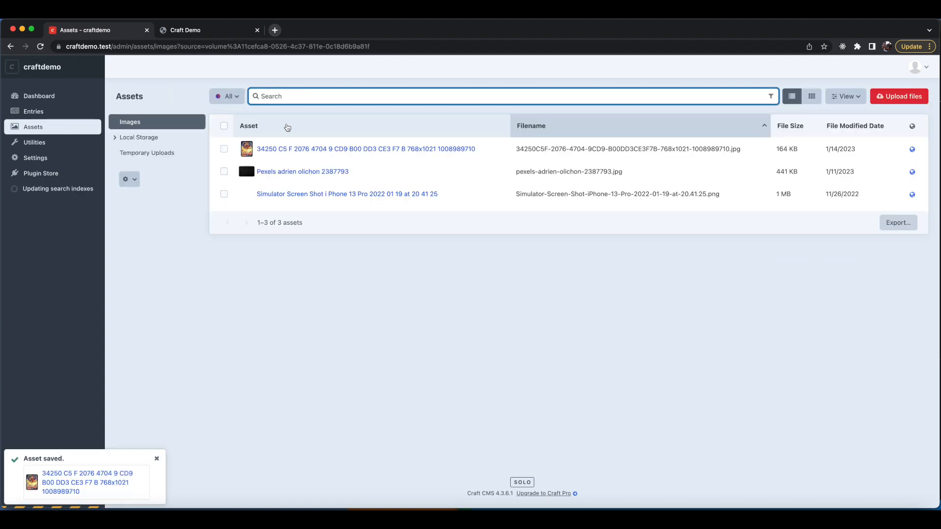
# Open the banner image in the Local Storage volume, set its alternative text to "website banner image." and save.
pyautogui.click(147, 138)
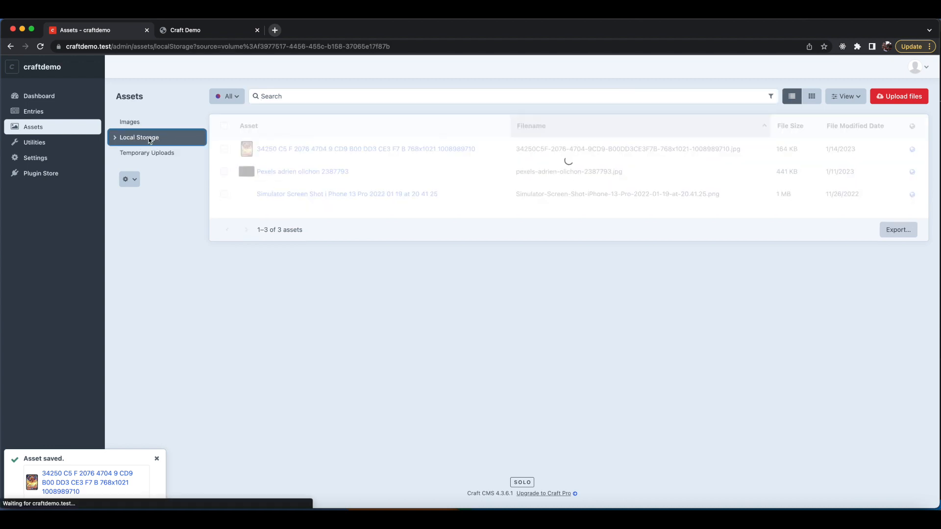
pyautogui.click(278, 150)
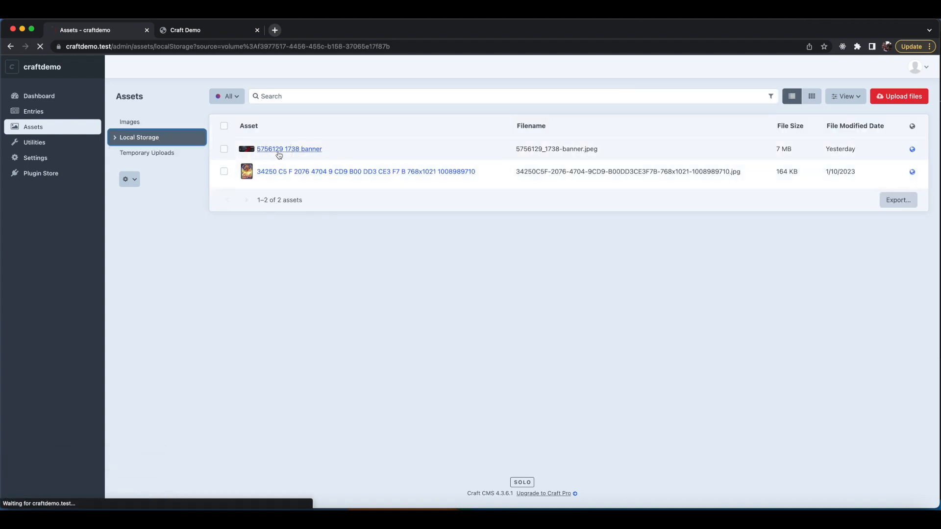
pyautogui.click(249, 182)
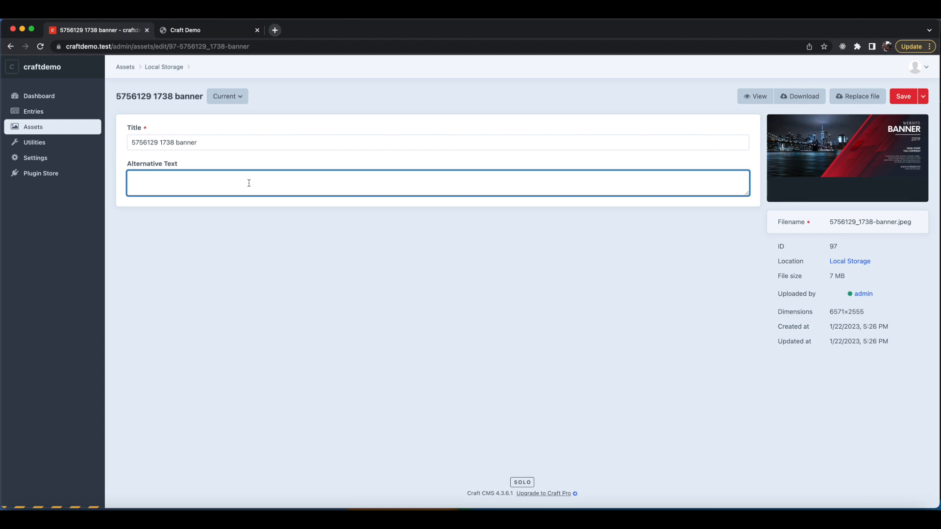
pyautogui.write('bannerimage')
pyautogui.press('BackSpace')
pyautogui.press('BackSpace')
pyautogui.press('BackSpace')
pyautogui.press('BackSpace')
pyautogui.press('BackSpace')
pyautogui.press('BackSpace')
pyautogui.press('BackSpace')
pyautogui.press('BackSpace')
pyautogui.press('BackSpace')
pyautogui.press('BackSpace')
pyautogui.press('BackSpace')
pyautogui.write('website banner image.')
pyautogui.moveTo(204, 180); pyautogui.dragTo(119, 179)
pyautogui.click(207, 182)
pyautogui.click(906, 98)
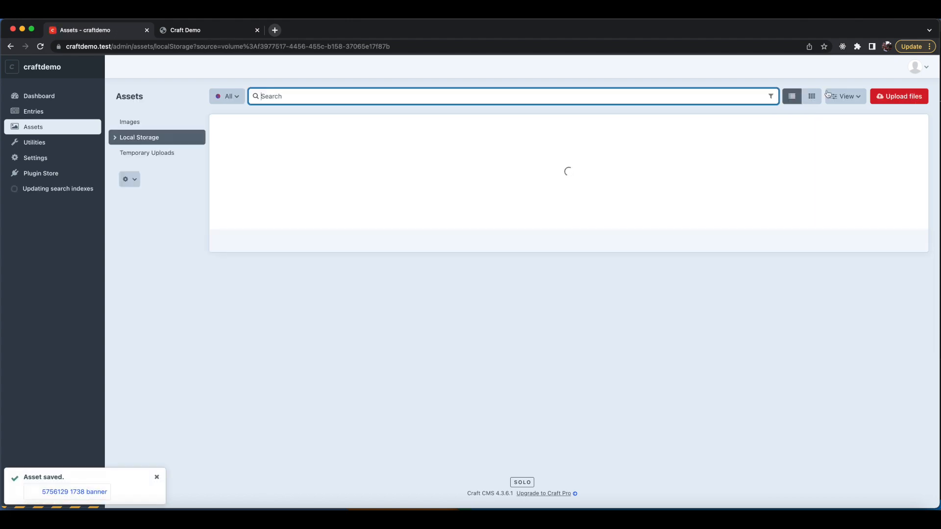
# Open the Contact Us entry and review the images used in its page builder blocks.
pyautogui.click(245, 32)
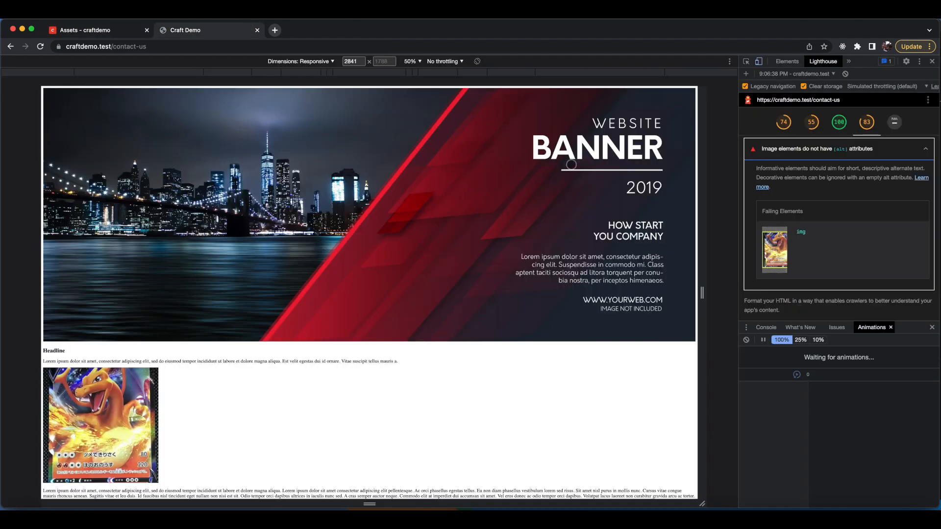
pyautogui.click(114, 34)
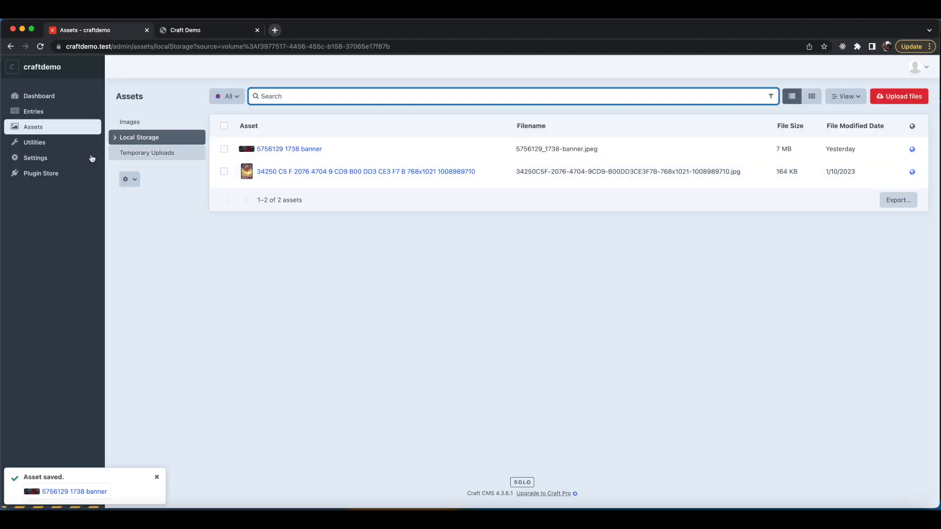
pyautogui.click(43, 116)
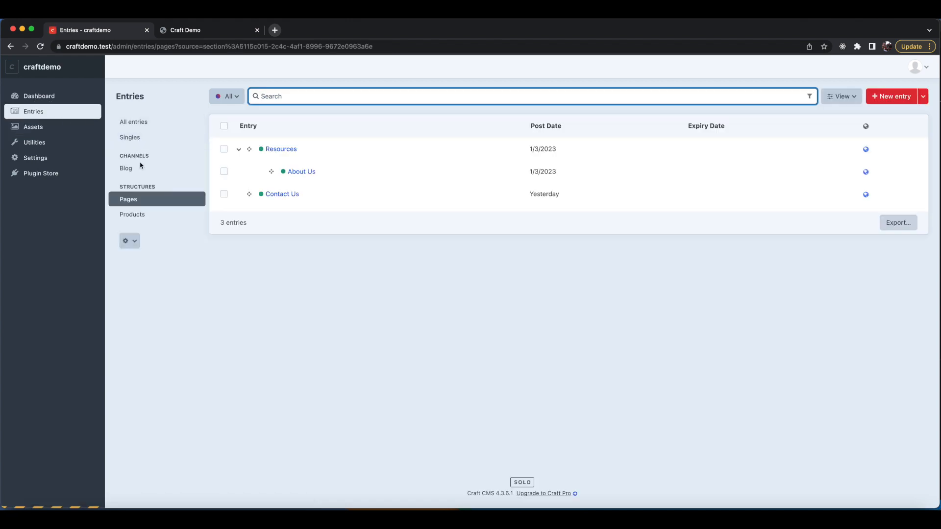
pyautogui.click(277, 195)
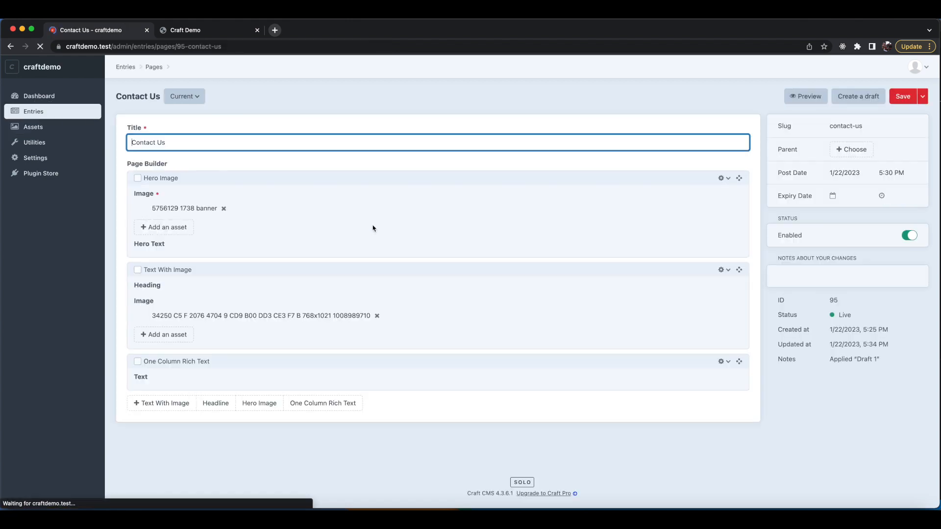
pyautogui.scroll(-3, 323, 222)
pyautogui.scroll(-6, 323, 222)
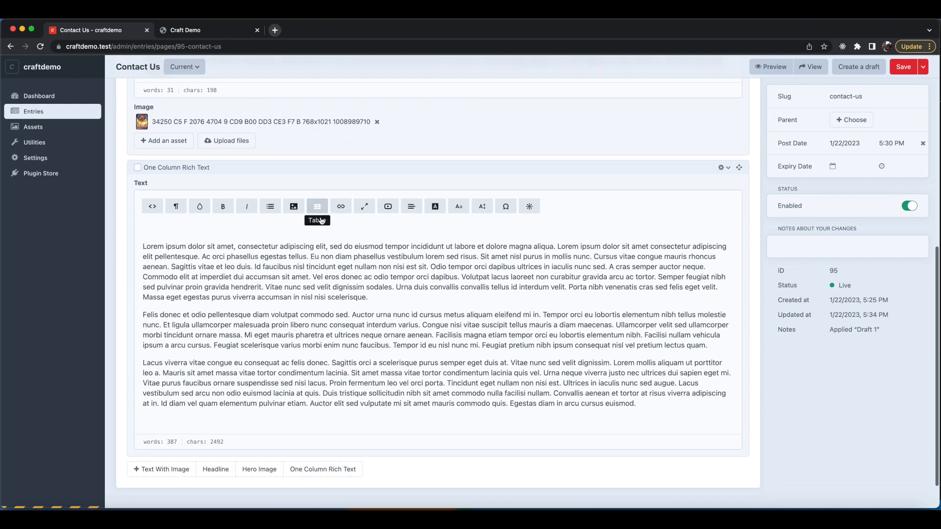
pyautogui.scroll(4, 276, 211)
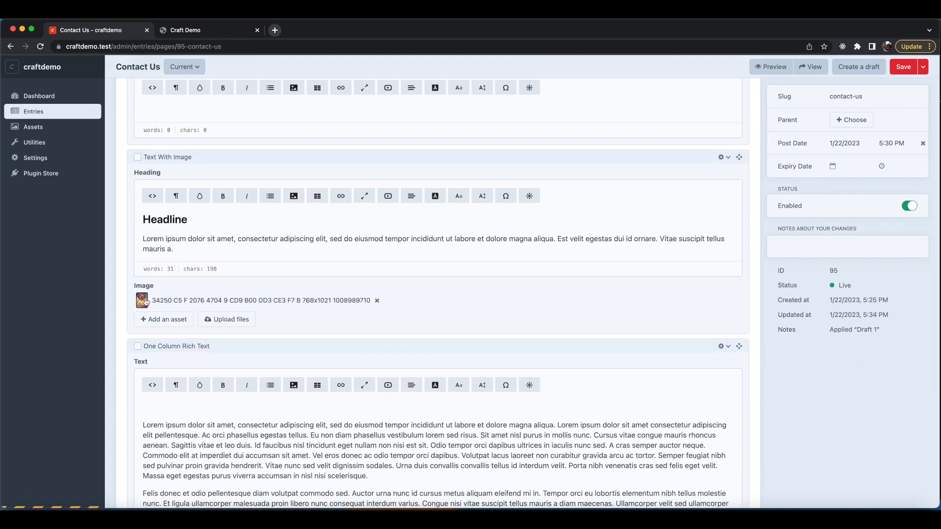
pyautogui.scroll(-2, 304, 296)
pyautogui.scroll(7, 304, 296)
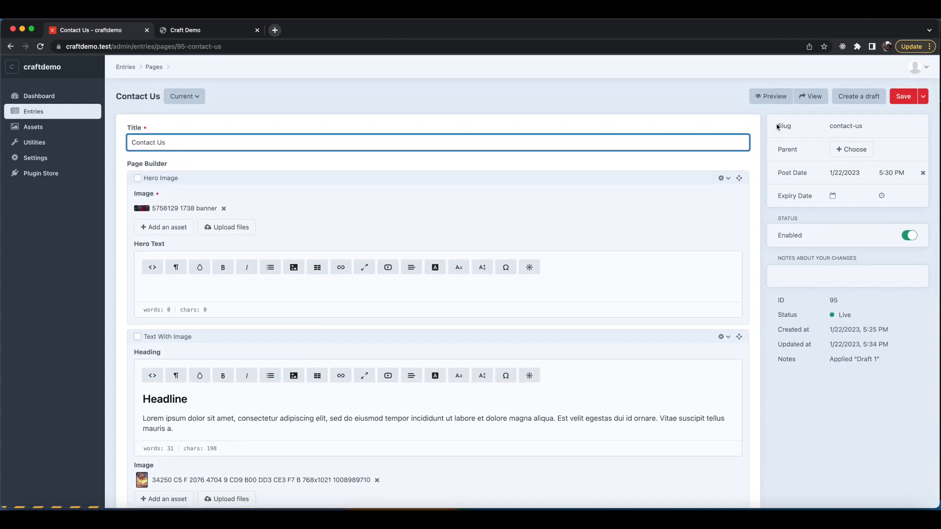
# Back in the Lighthouse panel, run a new page-load analysis of the contact-us page.
pyautogui.click(229, 32)
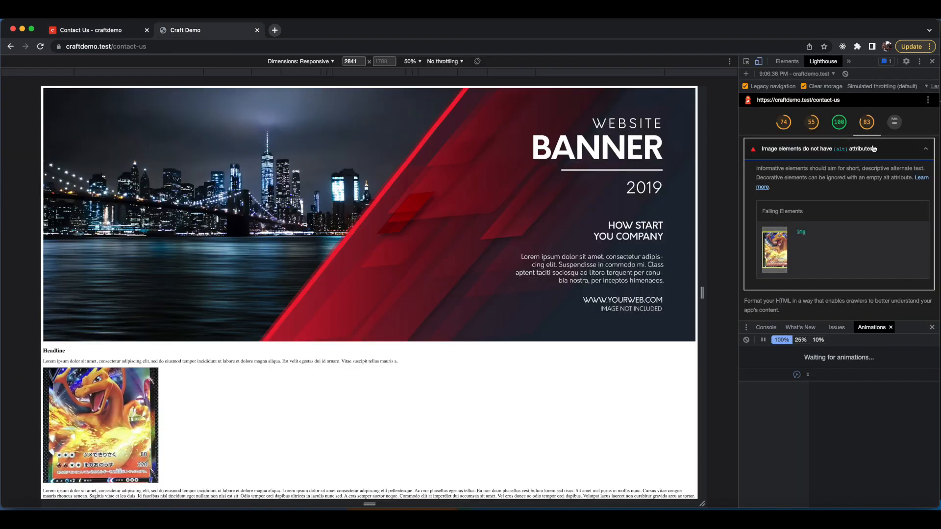
pyautogui.scroll(5, 855, 159)
pyautogui.scroll(10, 855, 160)
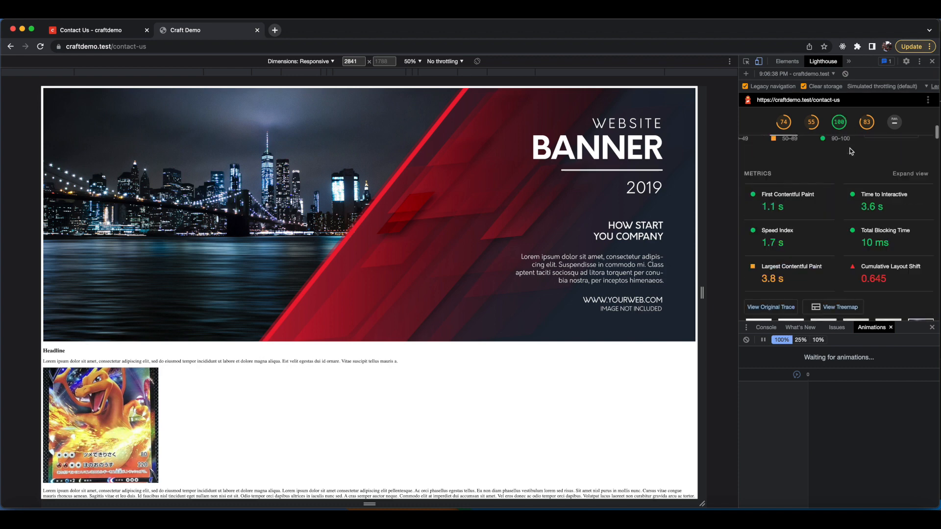
pyautogui.click(818, 73)
pyautogui.click(848, 83)
pyautogui.click(844, 146)
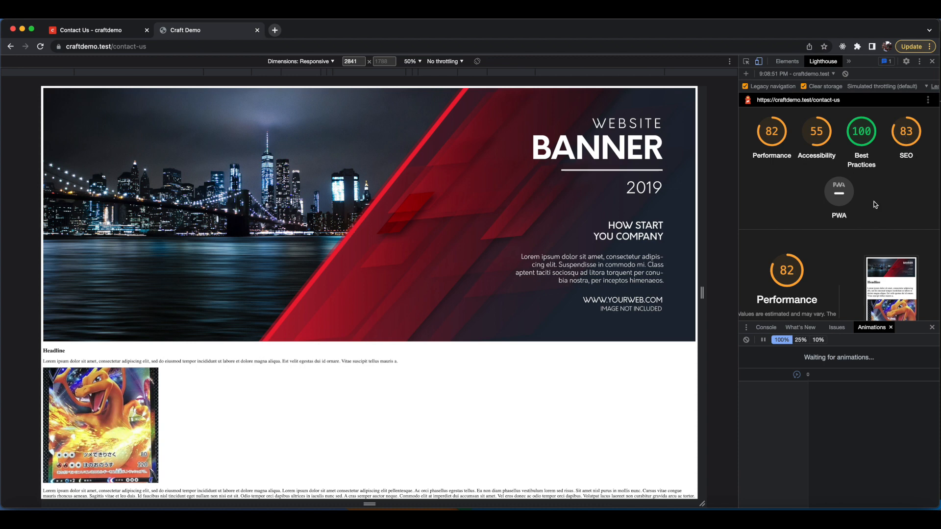
# Expand the image alt attributes audit in the new report to inspect the failing img element.
pyautogui.scroll(-15, 883, 216)
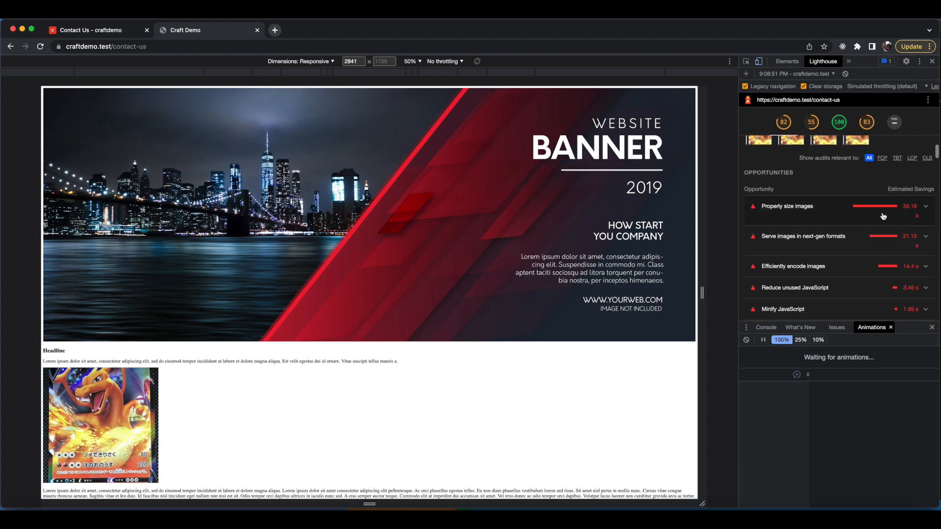
pyautogui.scroll(-20, 883, 216)
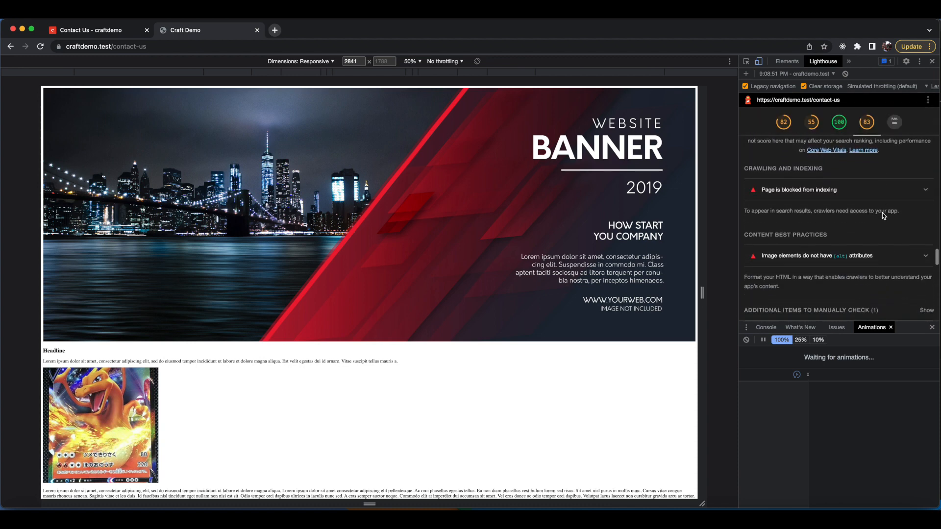
pyautogui.click(924, 239)
pyautogui.scroll(-3, 883, 240)
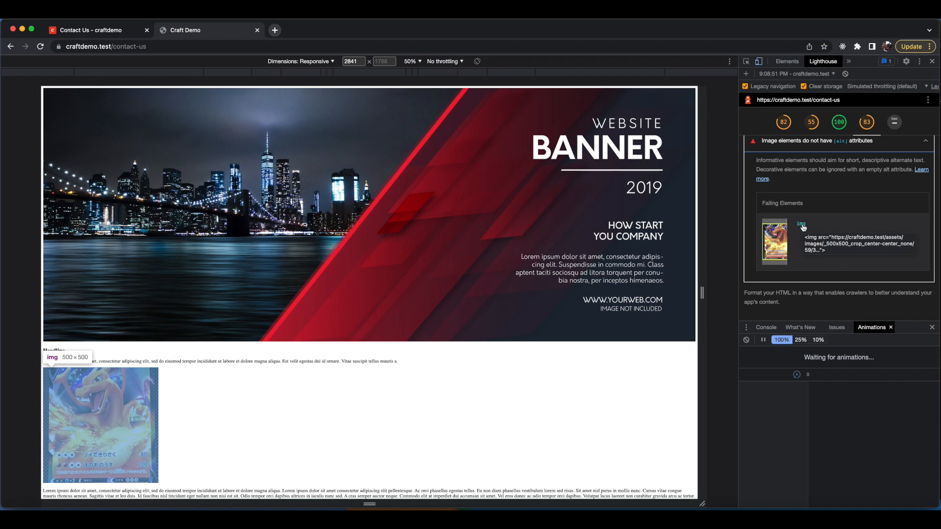
# Open textWithImage.twig in the code editor and examine the img markup inside the picture element.
pyautogui.click(87, 29)
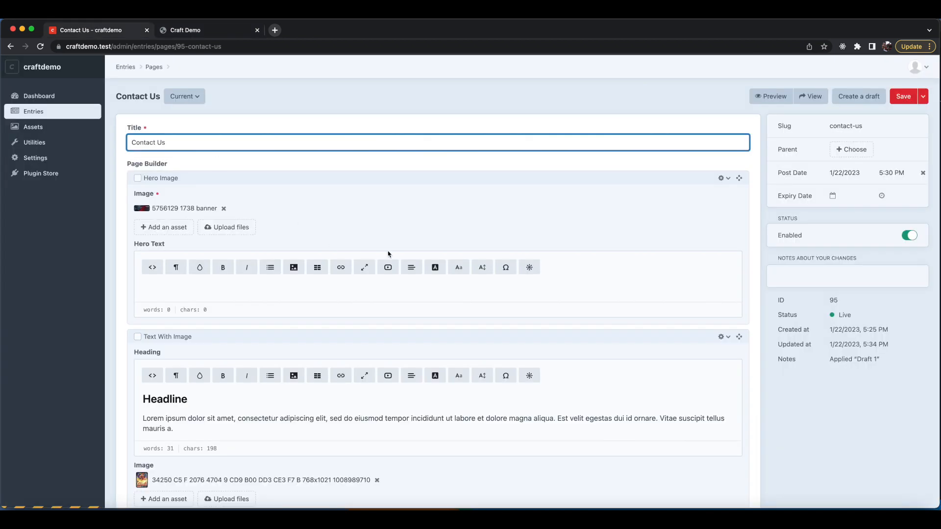
pyautogui.scroll(-5, 353, 248)
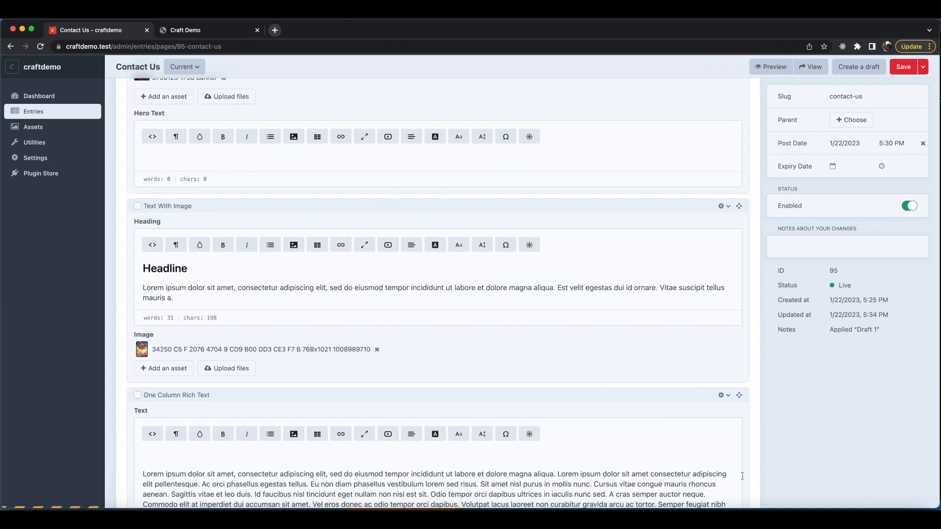
pyautogui.click(781, 504)
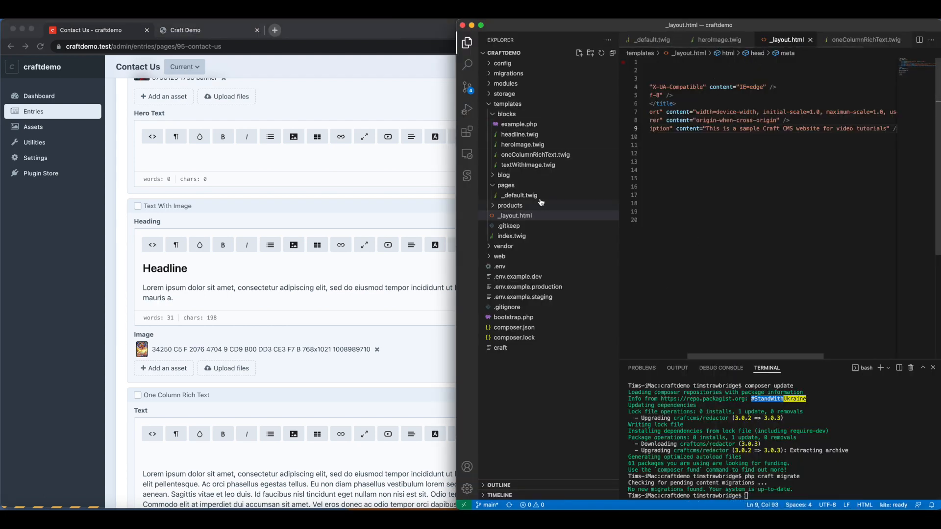
pyautogui.click(524, 167)
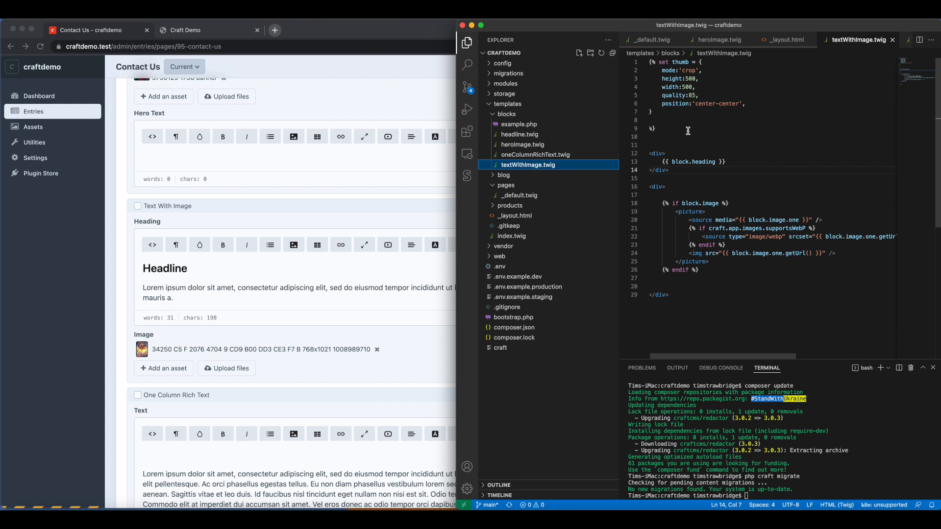
pyautogui.scroll(-2, 718, 167)
pyautogui.hscroll(5, 715, 199)
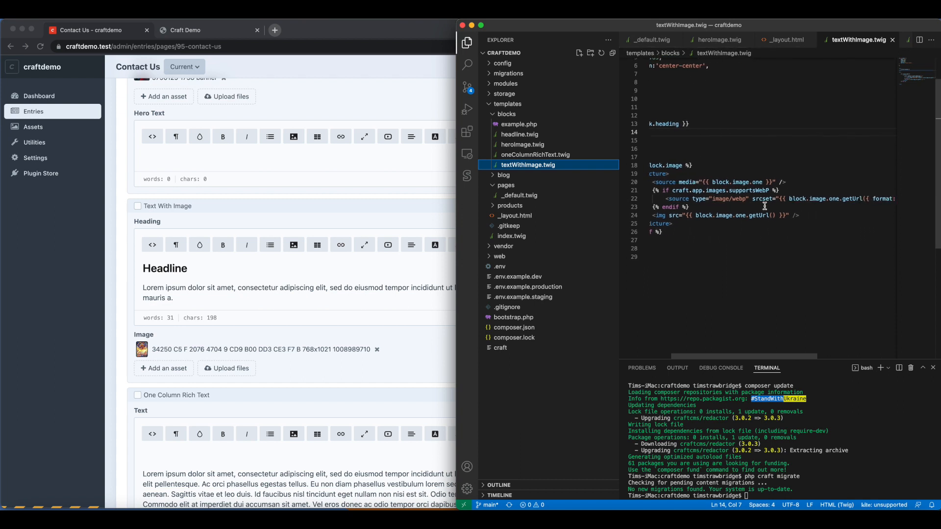
pyautogui.hscroll(-5, 747, 193)
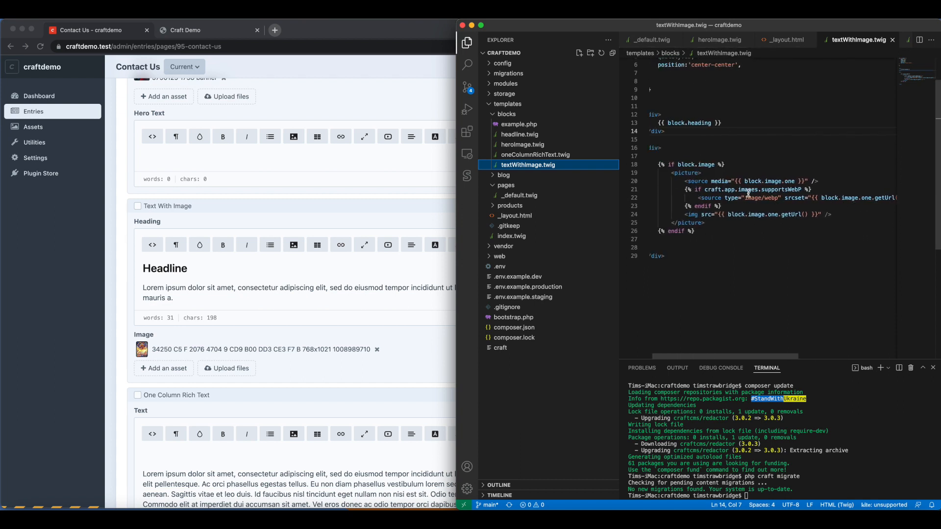
pyautogui.scroll(-2, 734, 192)
pyautogui.hscroll(3, 749, 191)
# Add alt="{{ block.image.one.alt }}" to the img tag in textWithImage.twig and save the template.
pyautogui.click(764, 191)
pyautogui.click(778, 191)
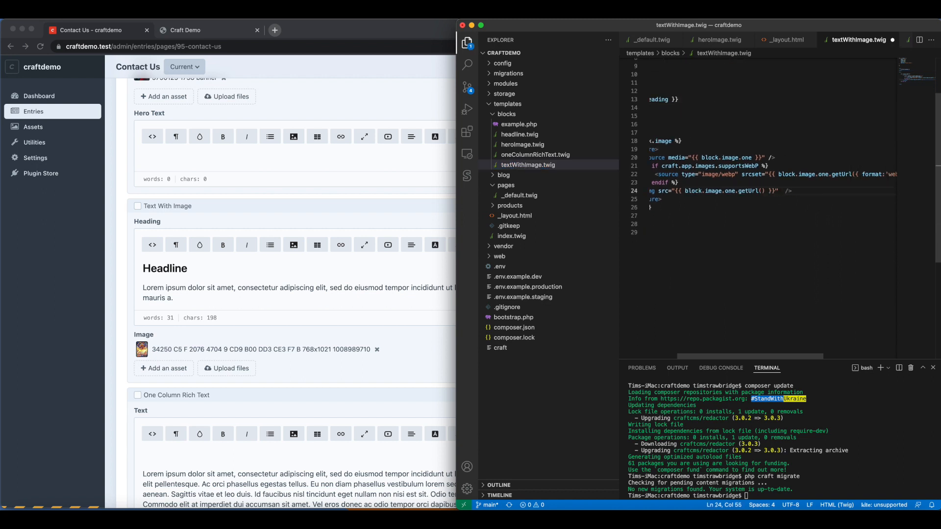
pyautogui.write('alt="{{ block.one.')
pyautogui.press('BackSpace')
pyautogui.press('BackSpace')
pyautogui.press('BackSpace')
pyautogui.press('BackSpace')
pyautogui.write('image.one.alt')
pyautogui.press('super+s')
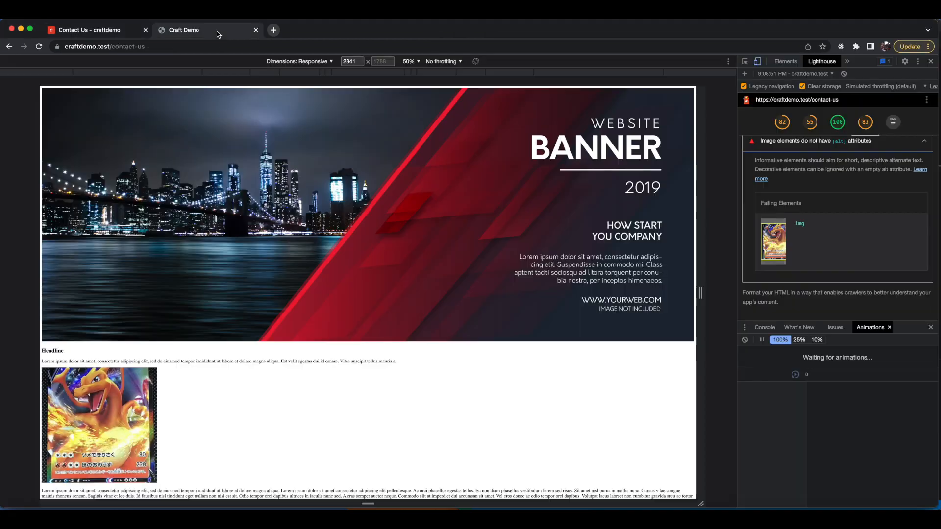
# Start a fresh Lighthouse report and analyze the contact-us page load again.
pyautogui.scroll(10, 833, 157)
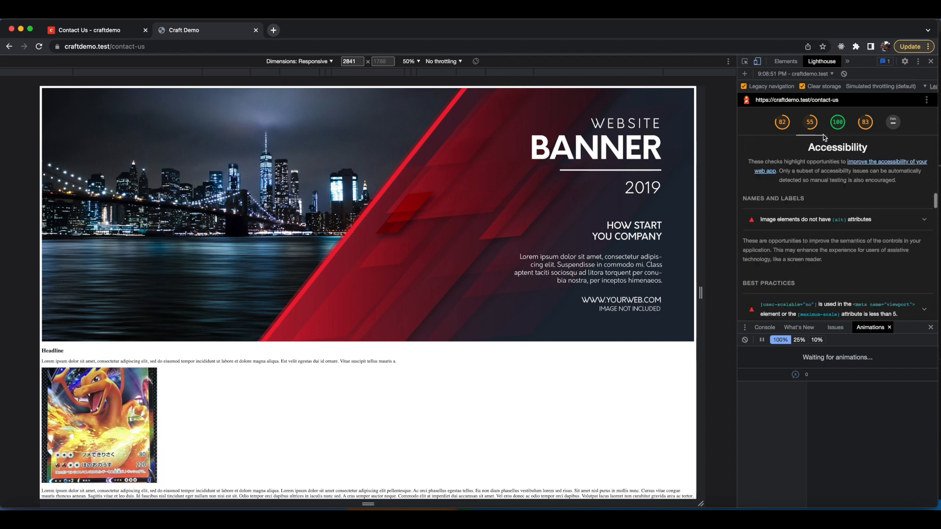
pyautogui.click(844, 75)
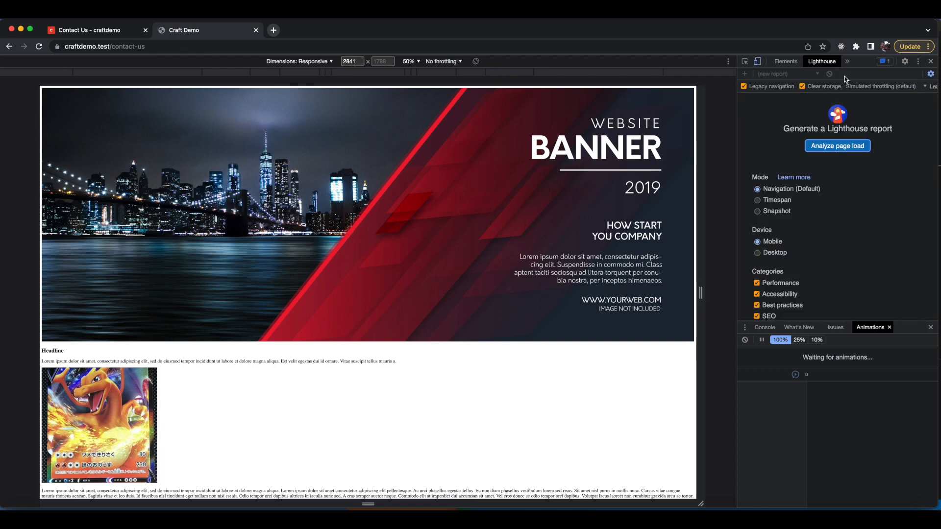
pyautogui.click(837, 146)
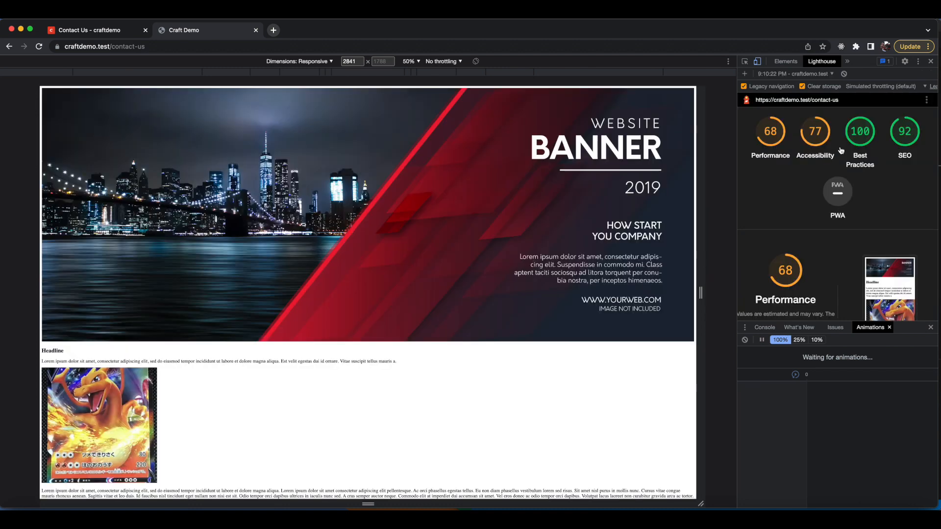